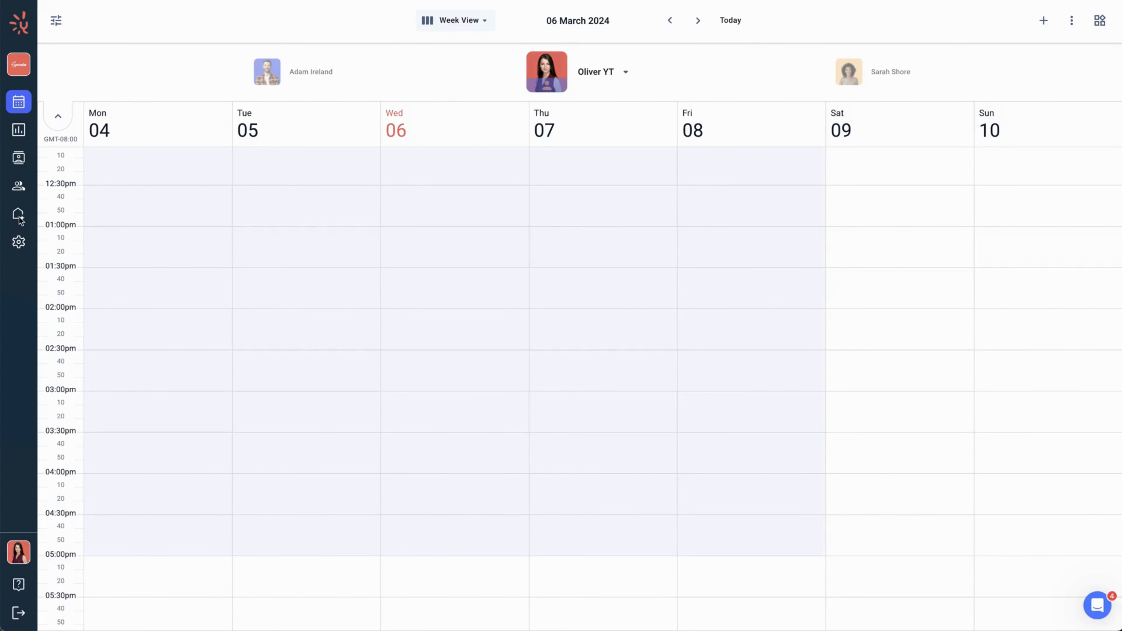
Step: Start a new form from scratch in the Forms section
mouse_move(21, 220)
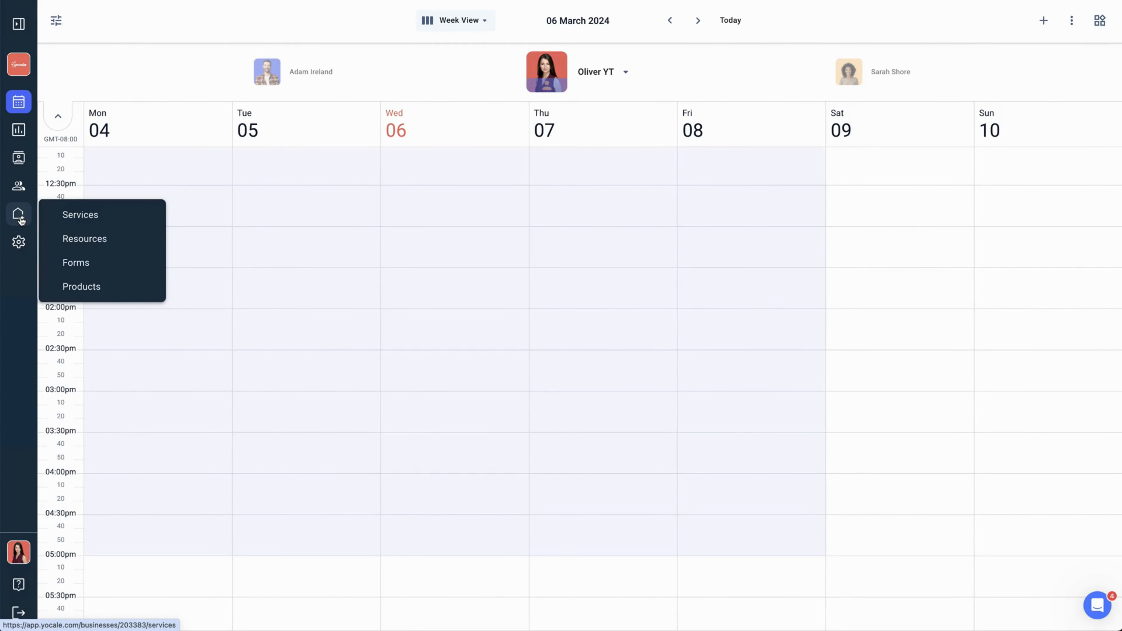
click(73, 264)
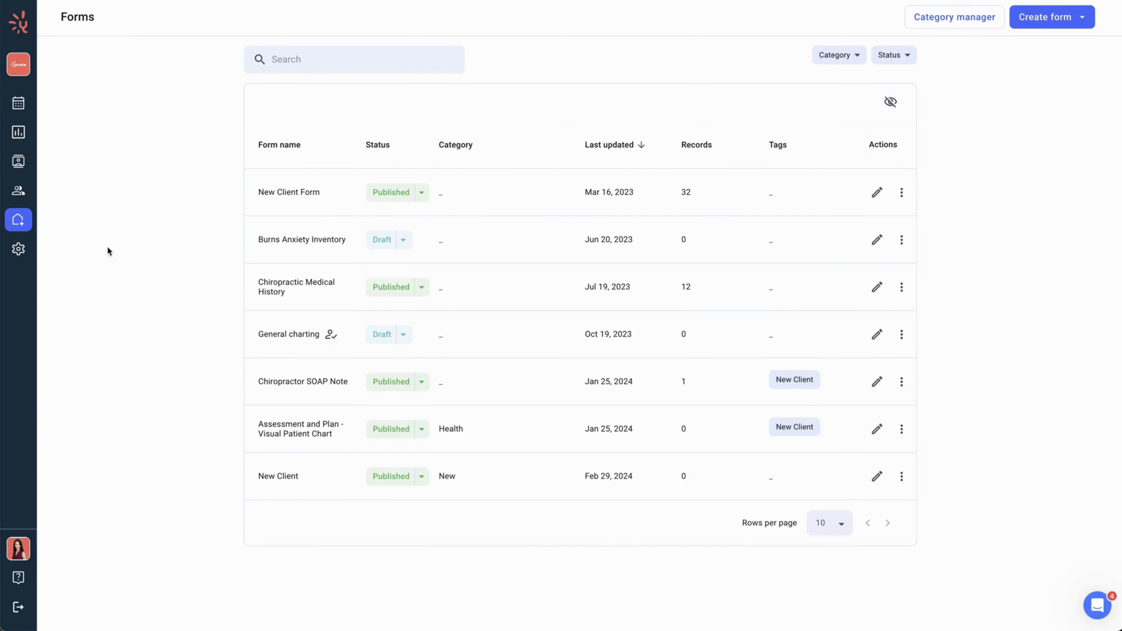
click(1083, 9)
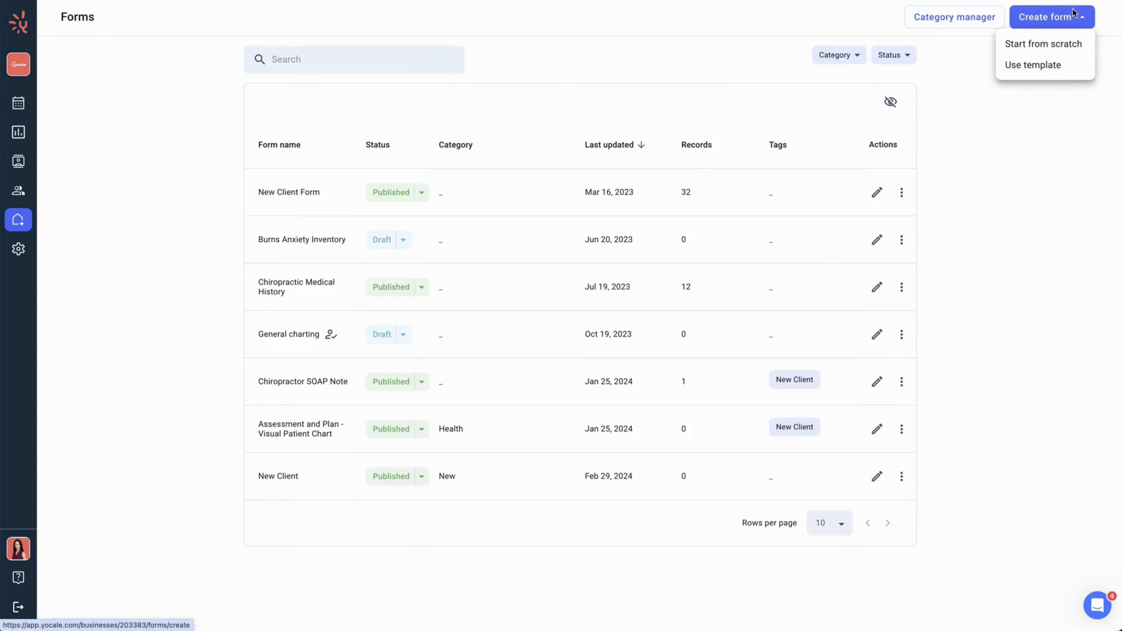
click(1061, 44)
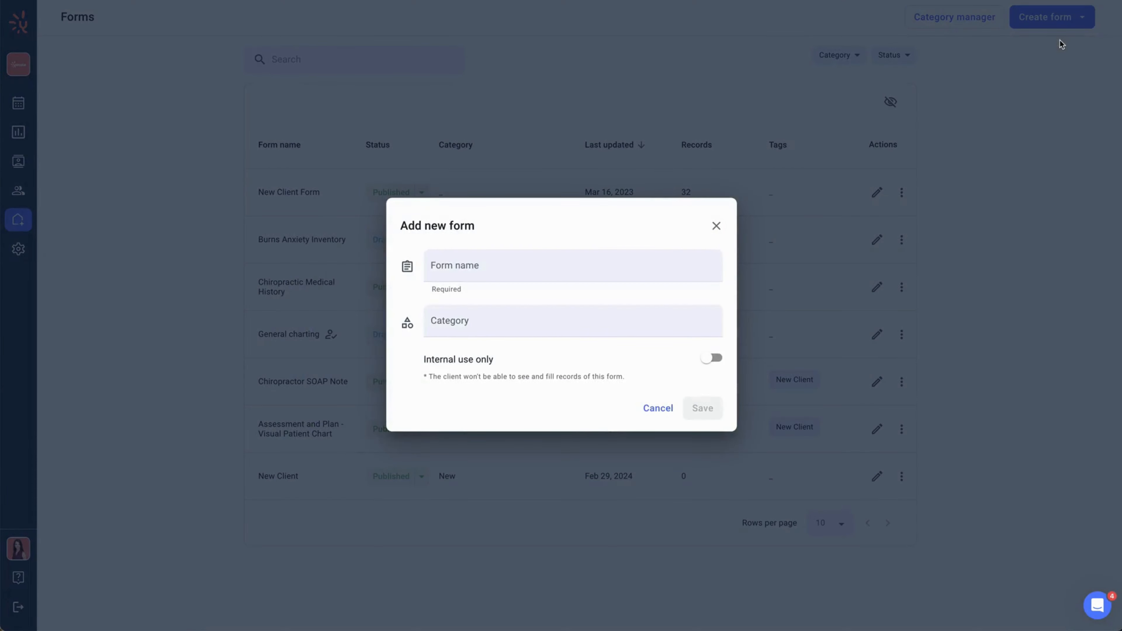
Step: Name the new form "Dermal Filler Consent", add "Facial" as its category and save it
click(645, 268)
text(Dermal )
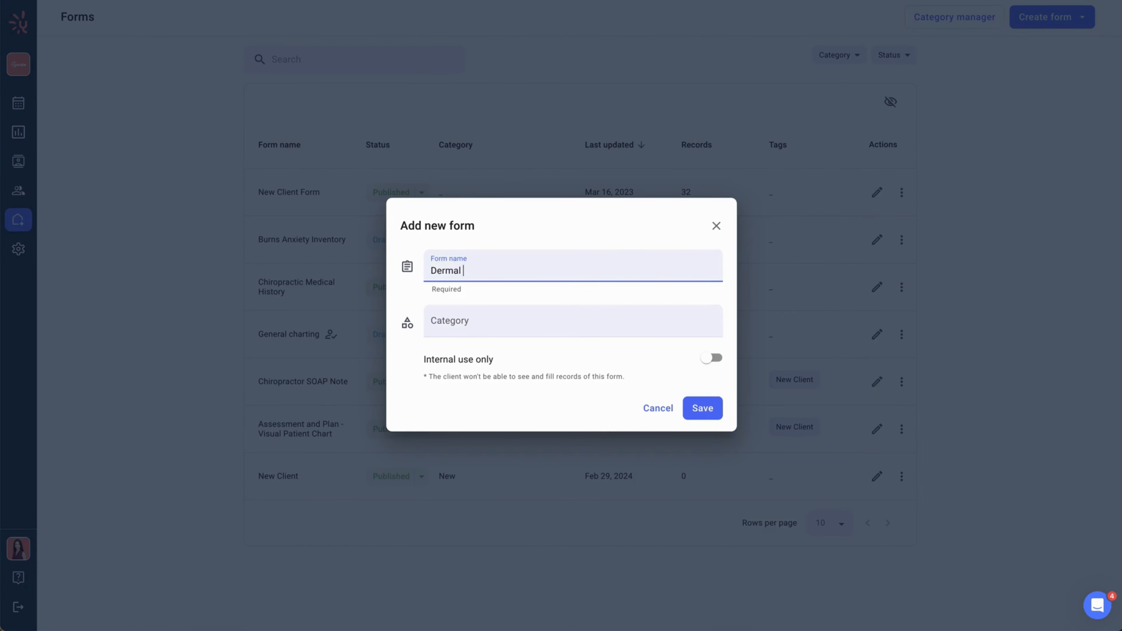
text(Filler Consent)
click(632, 318)
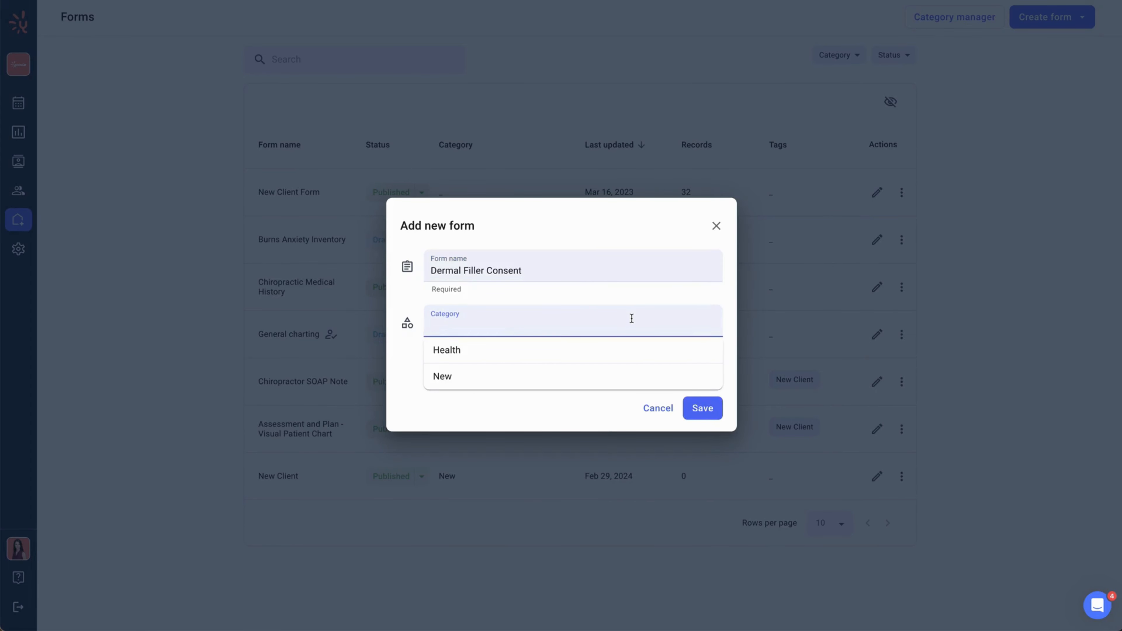
text(Facial)
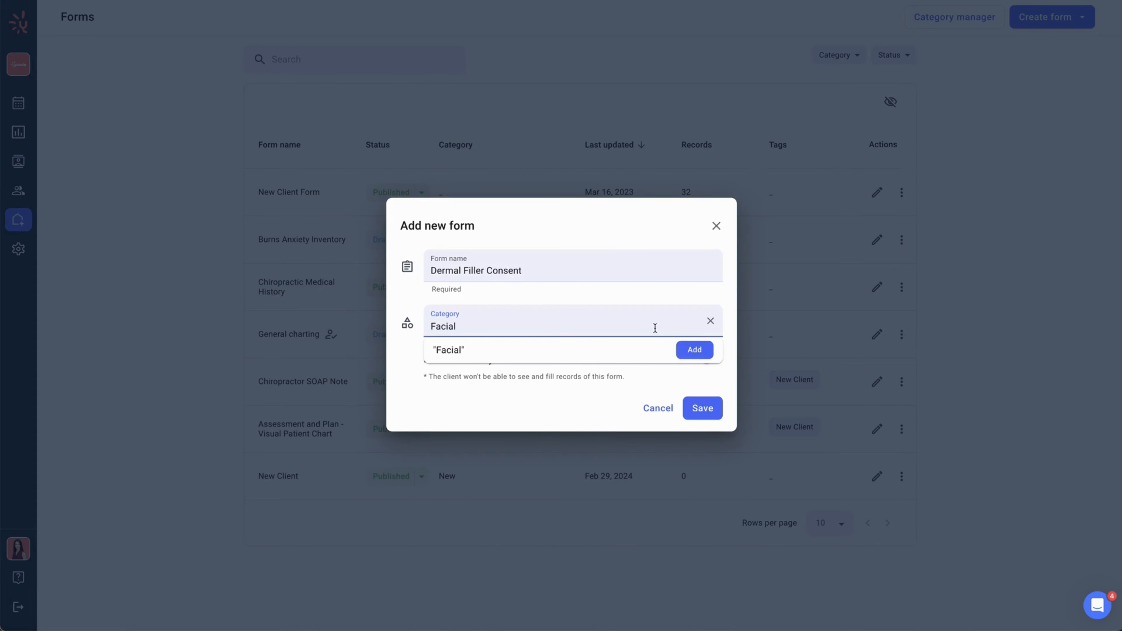
click(685, 350)
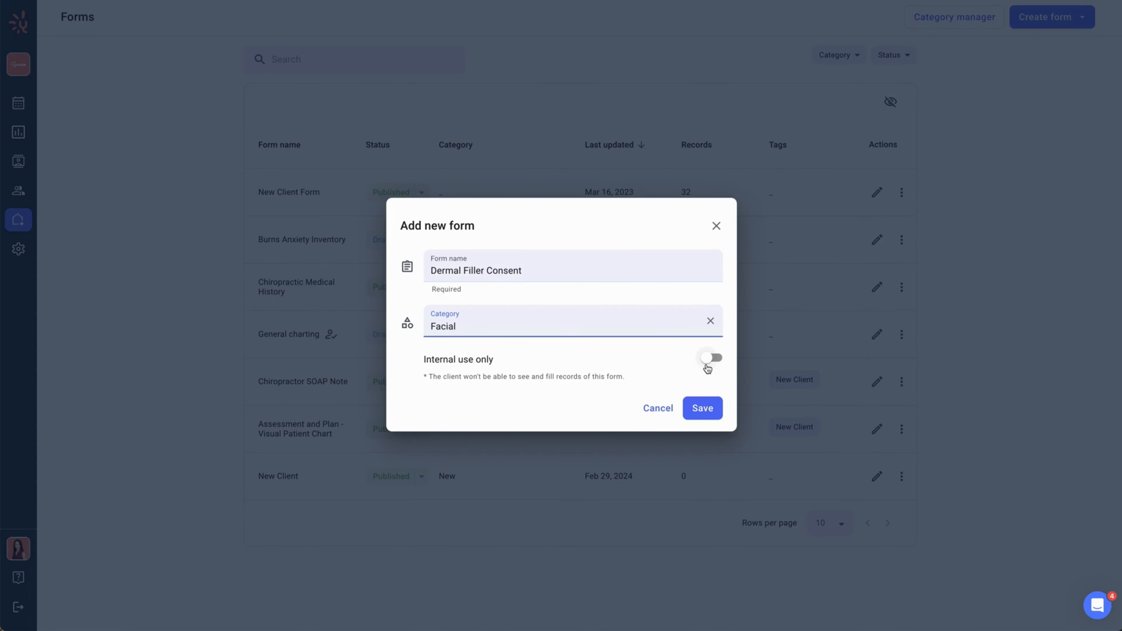
click(702, 408)
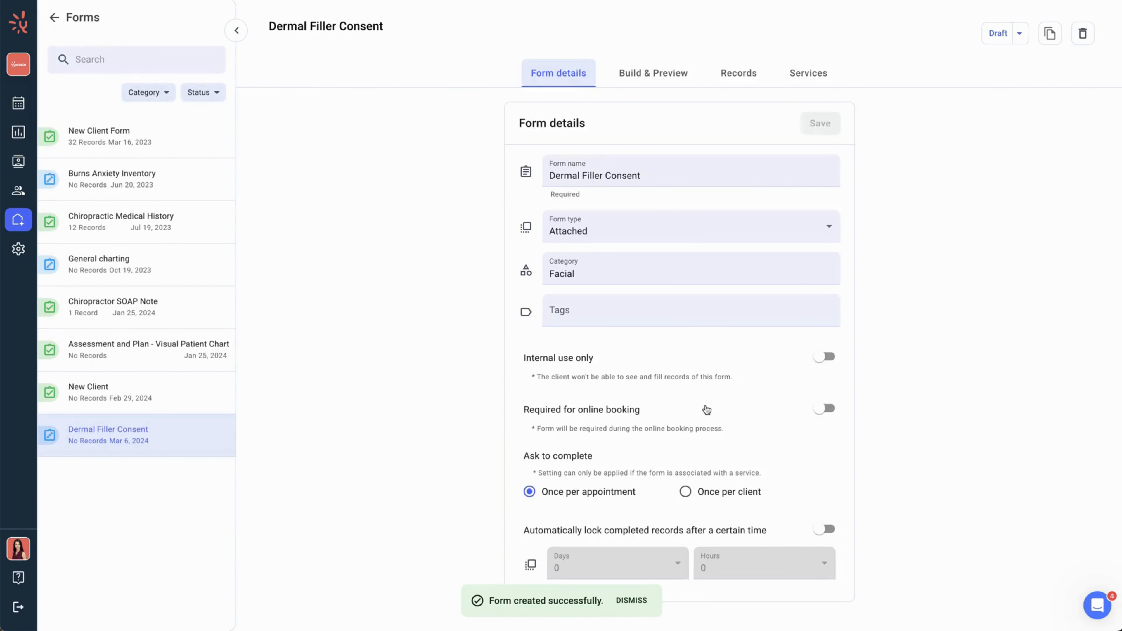
Step: Make the form required for online booking and set it to be completed once per client
click(732, 237)
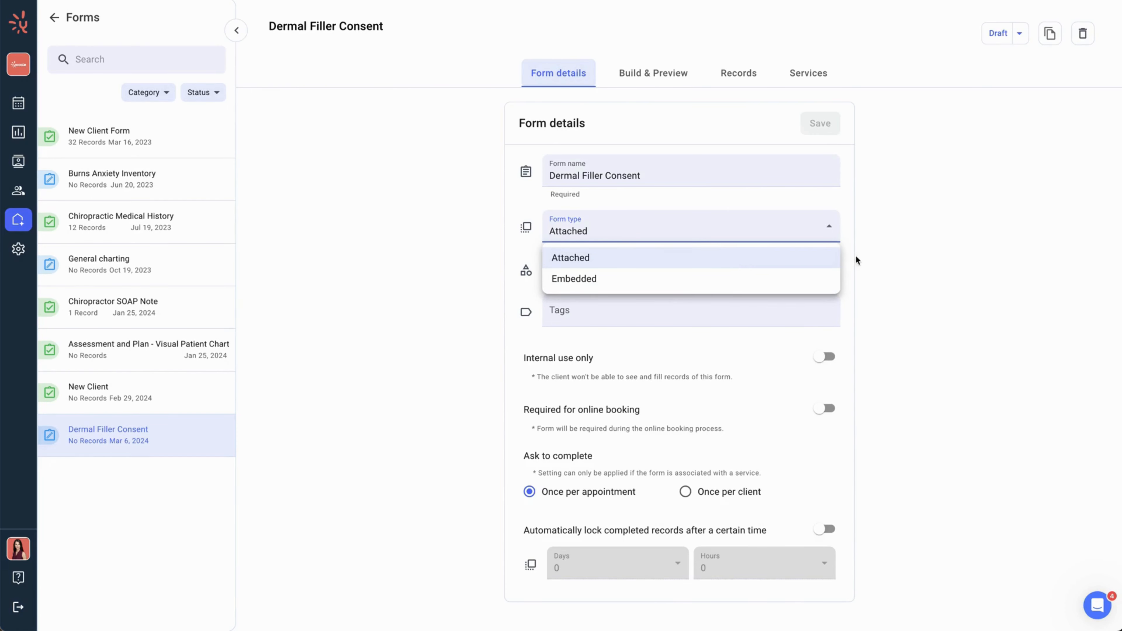
click(875, 260)
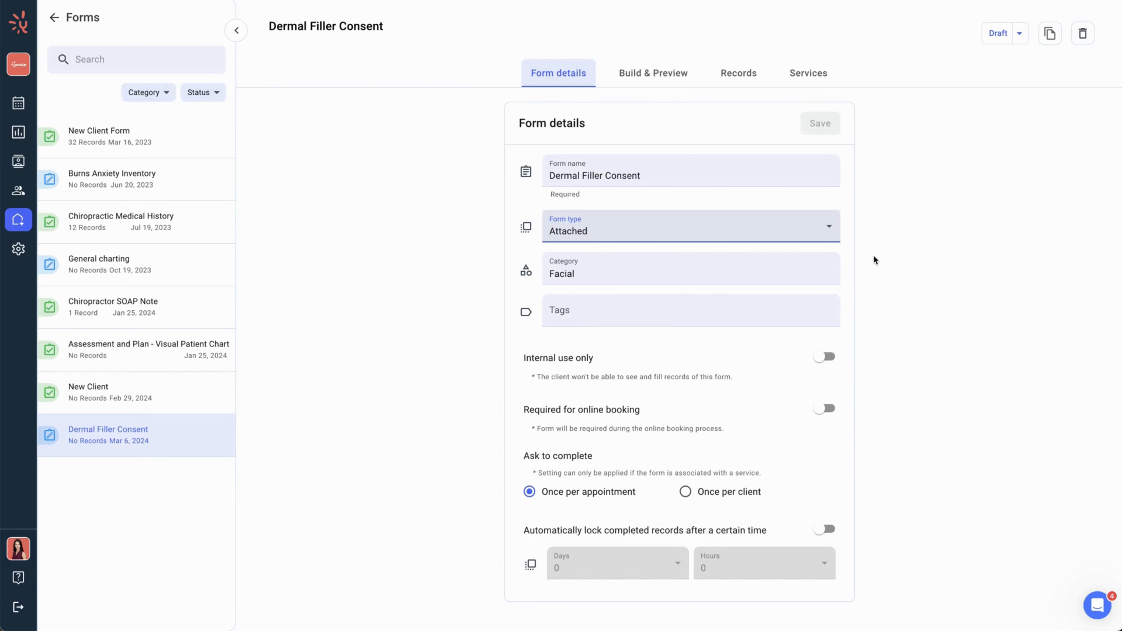
scroll(875, 260, down, 1)
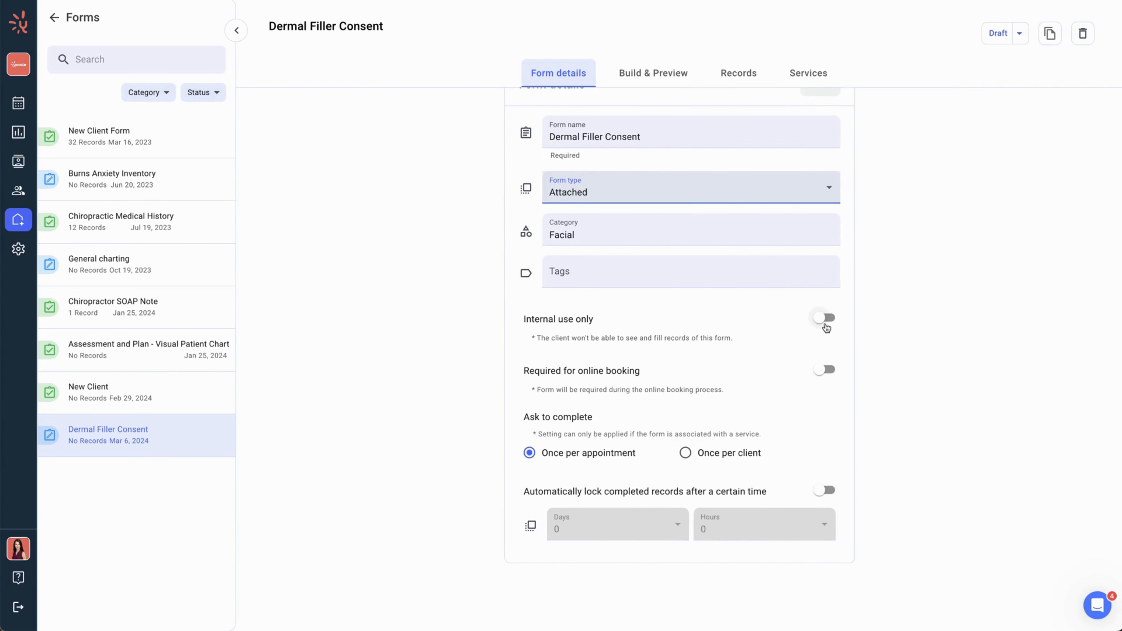
click(820, 380)
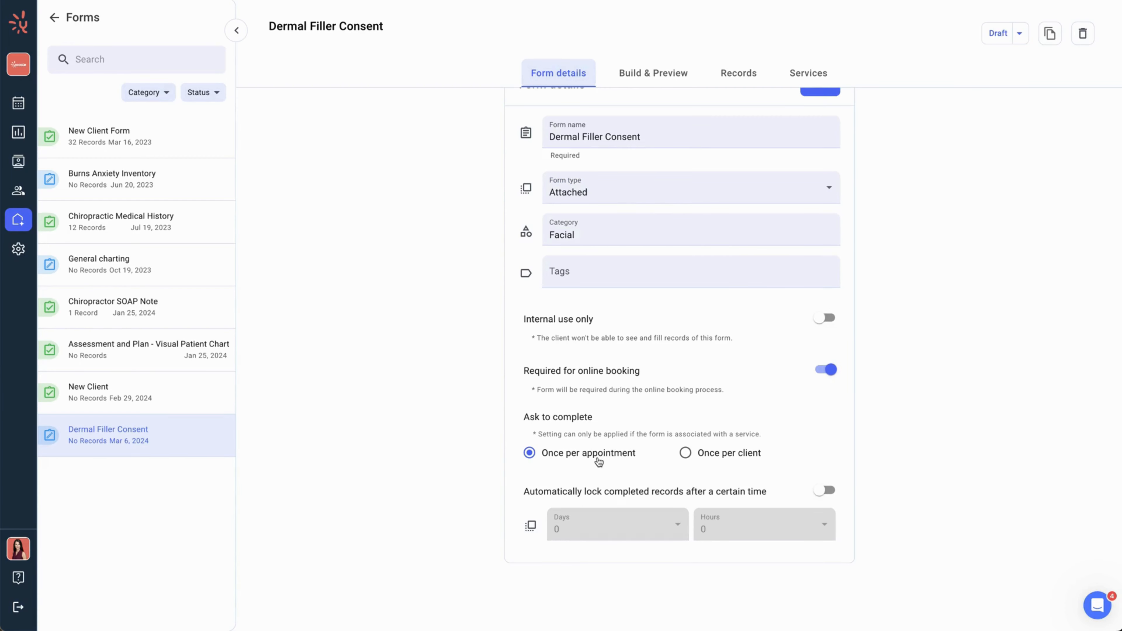
click(687, 453)
Step: Enable automatic locking of completed records after 2 days and 1 hour, and save the form details
click(827, 492)
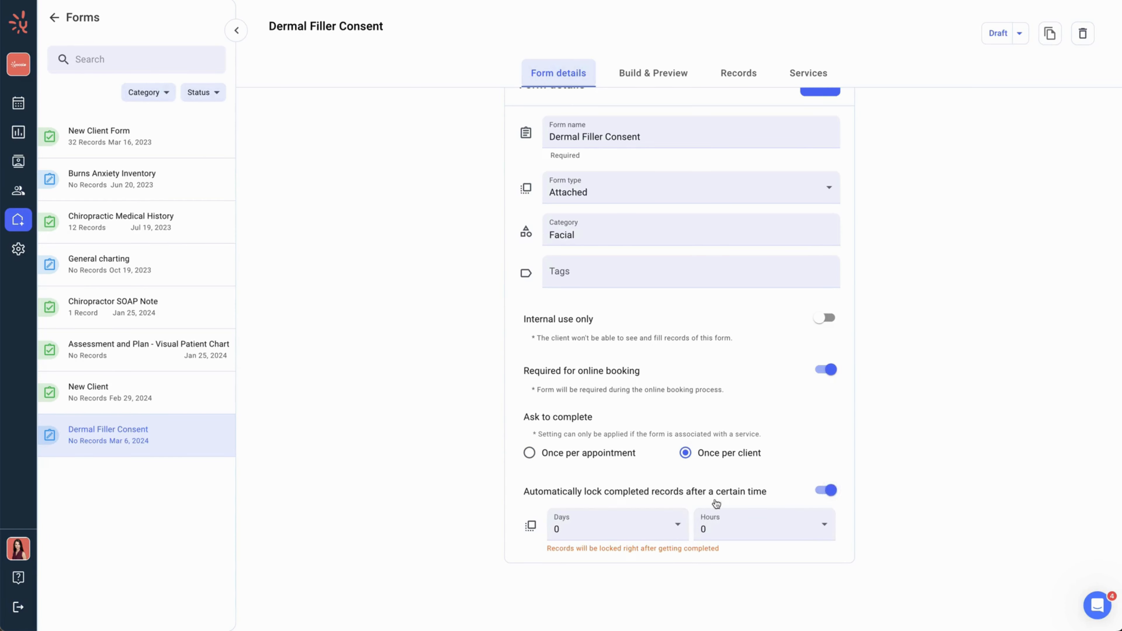
click(592, 530)
click(589, 556)
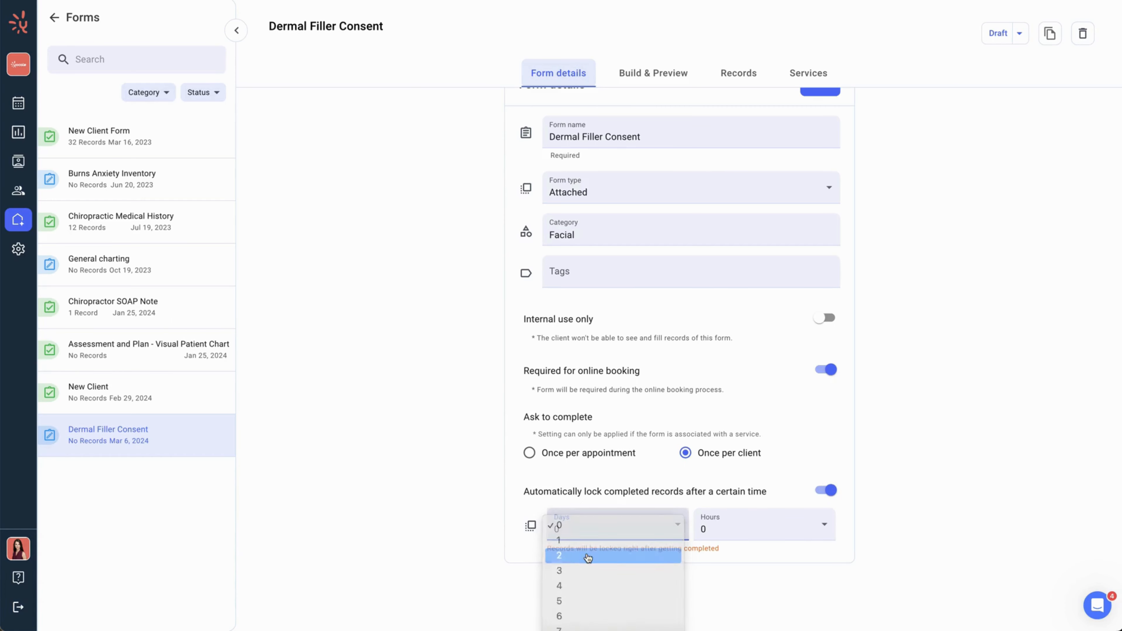
click(730, 535)
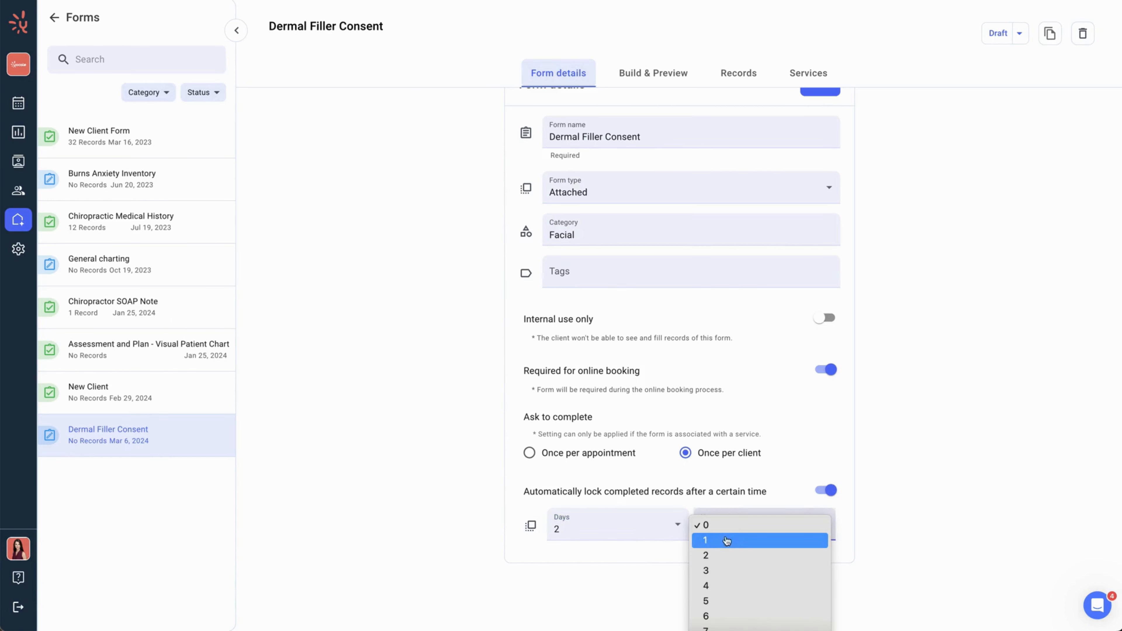
click(726, 543)
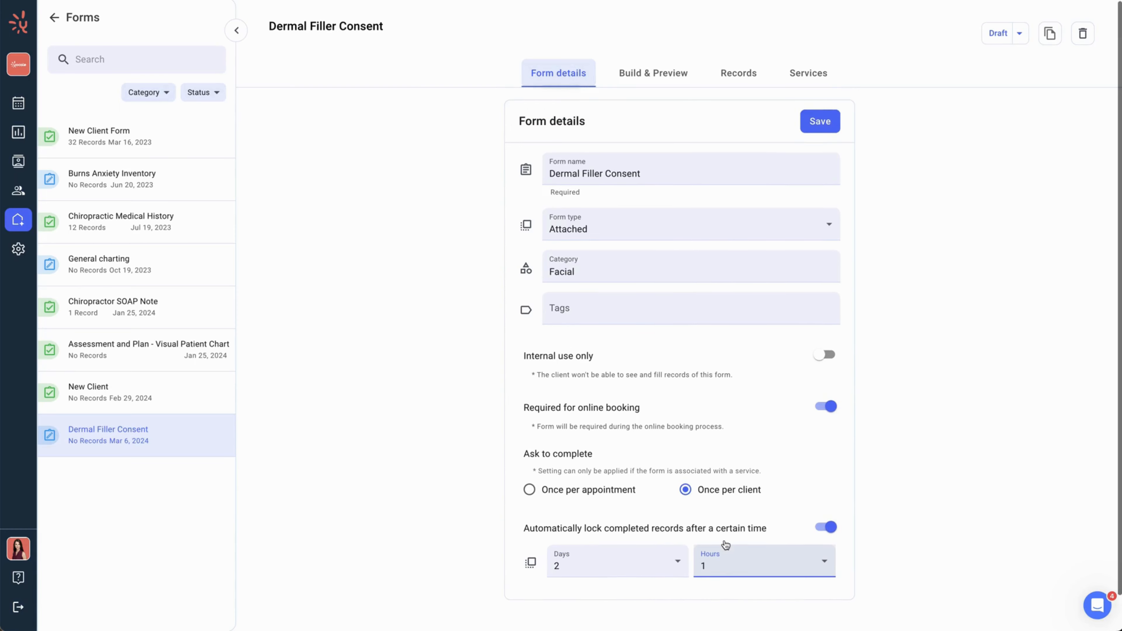
click(821, 126)
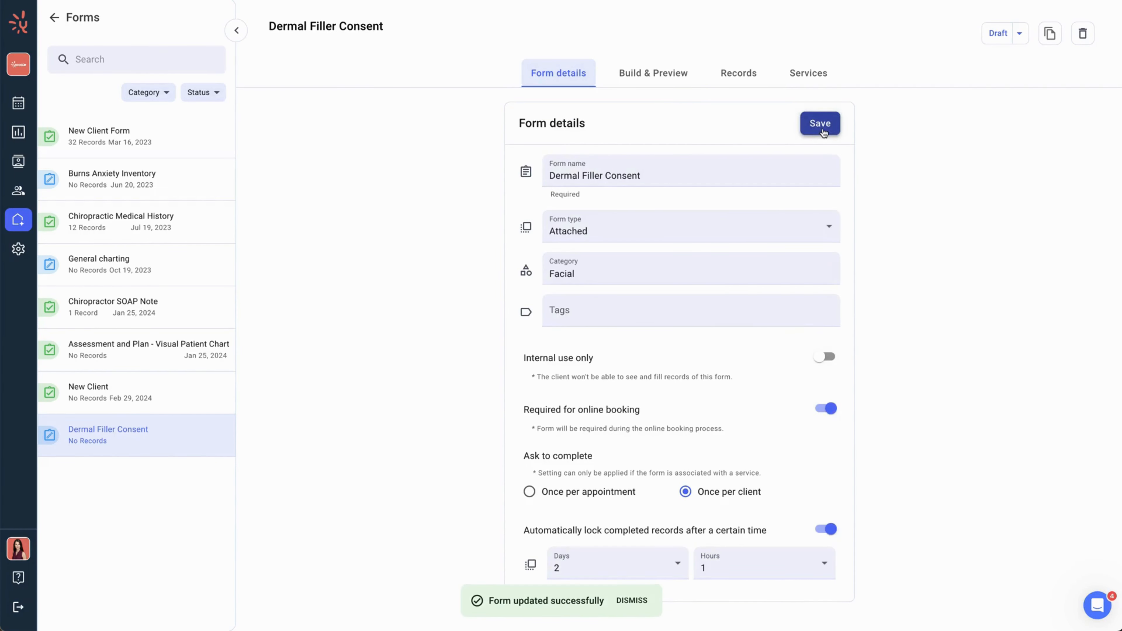
Step: Start building the form as an attached form and insert an image element with the uploaded clinic logo
click(661, 78)
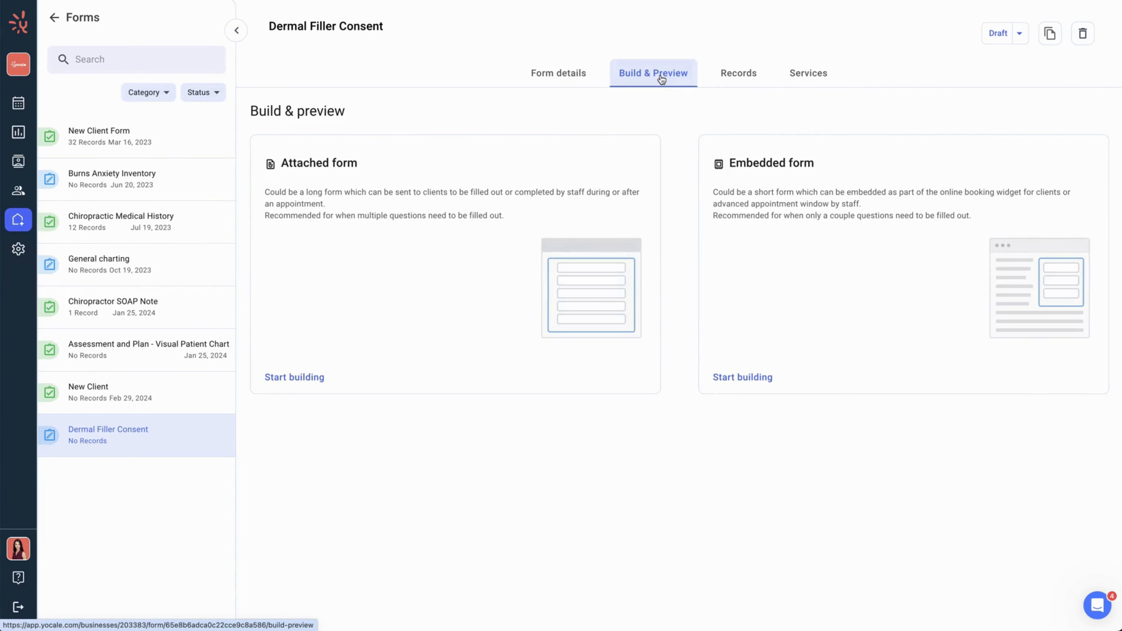
click(316, 377)
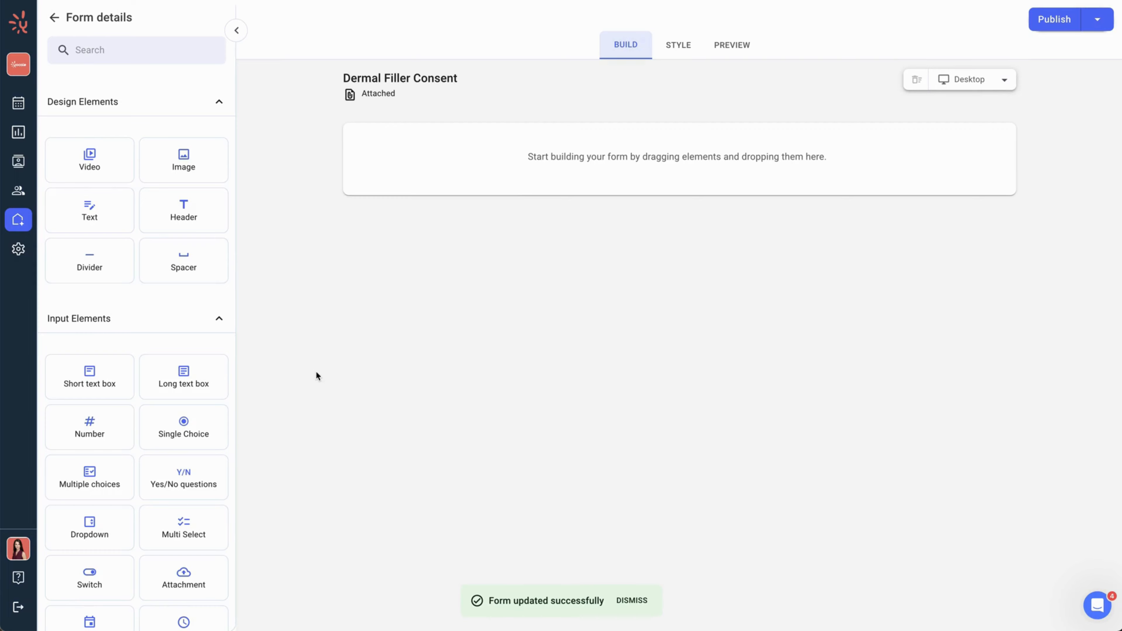
click(199, 160)
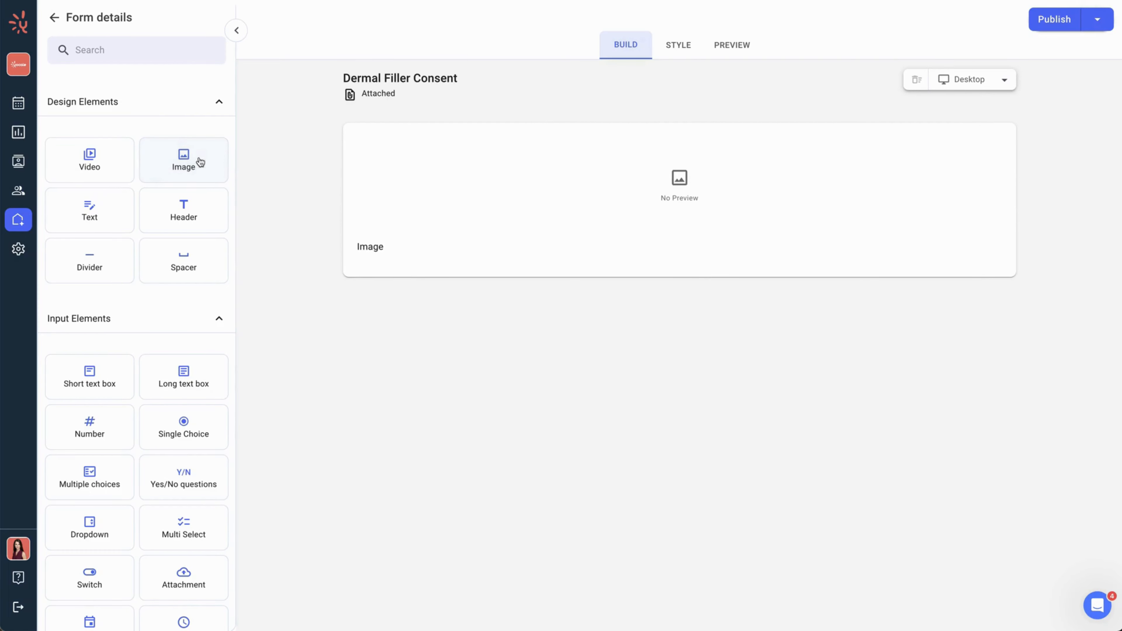
click(442, 179)
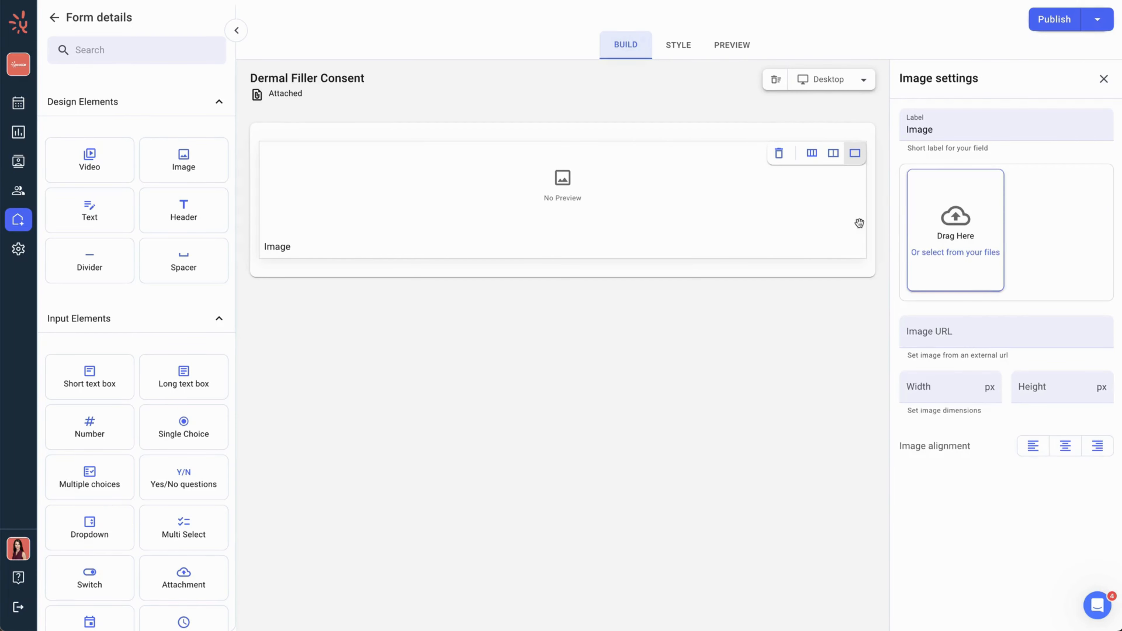
click(937, 243)
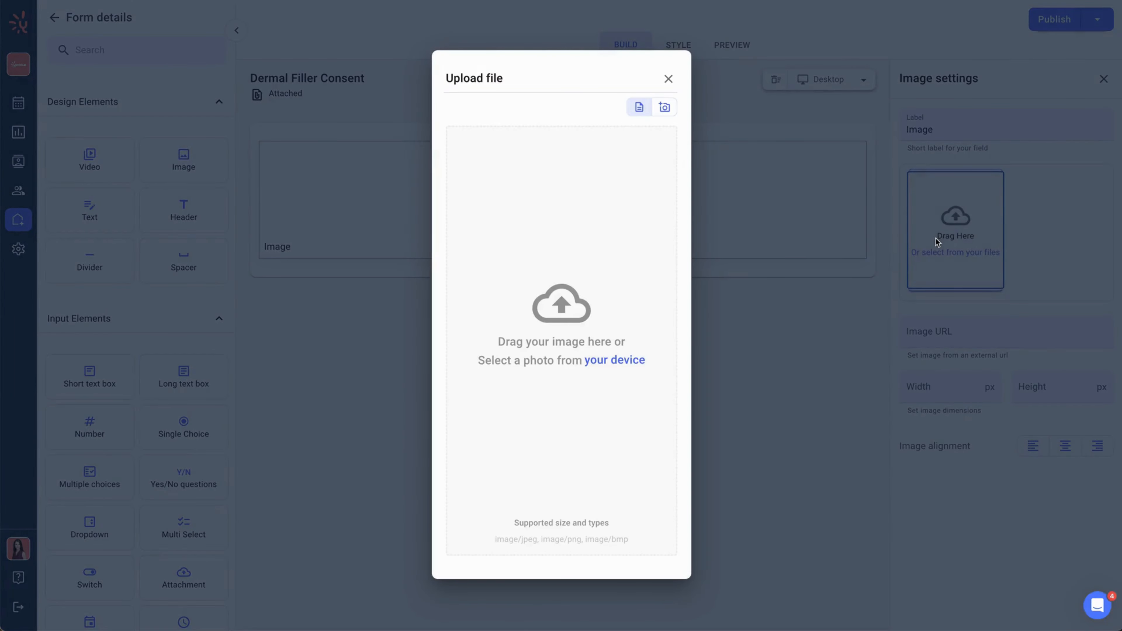
click(633, 361)
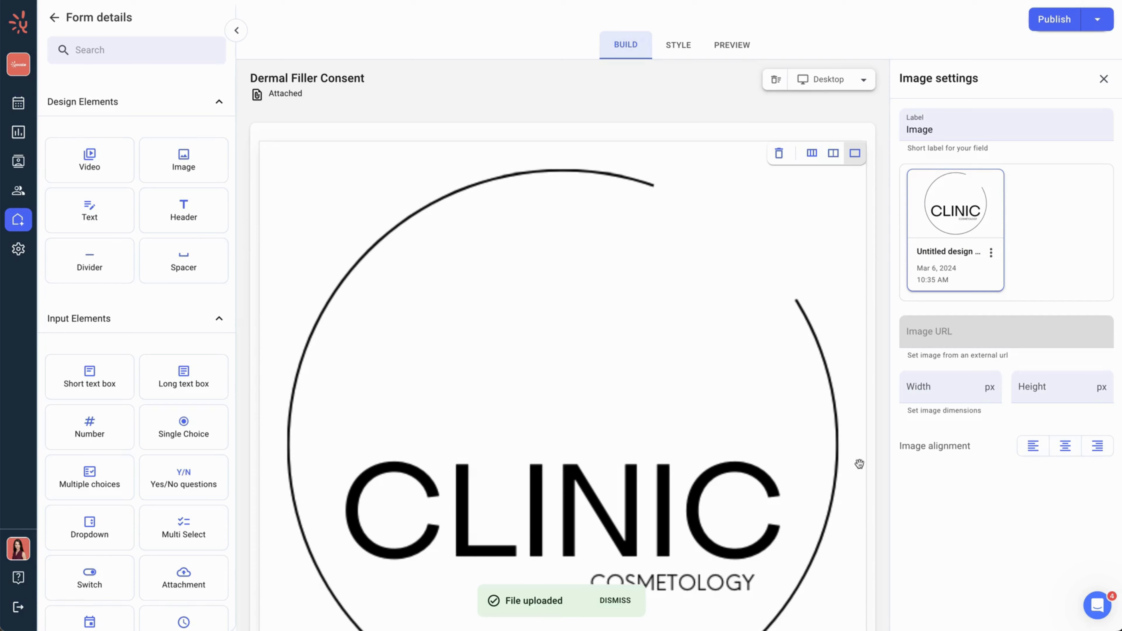
Step: Set the logo image's width to 200 px with centre alignment and clear its label
click(936, 387)
text(200)
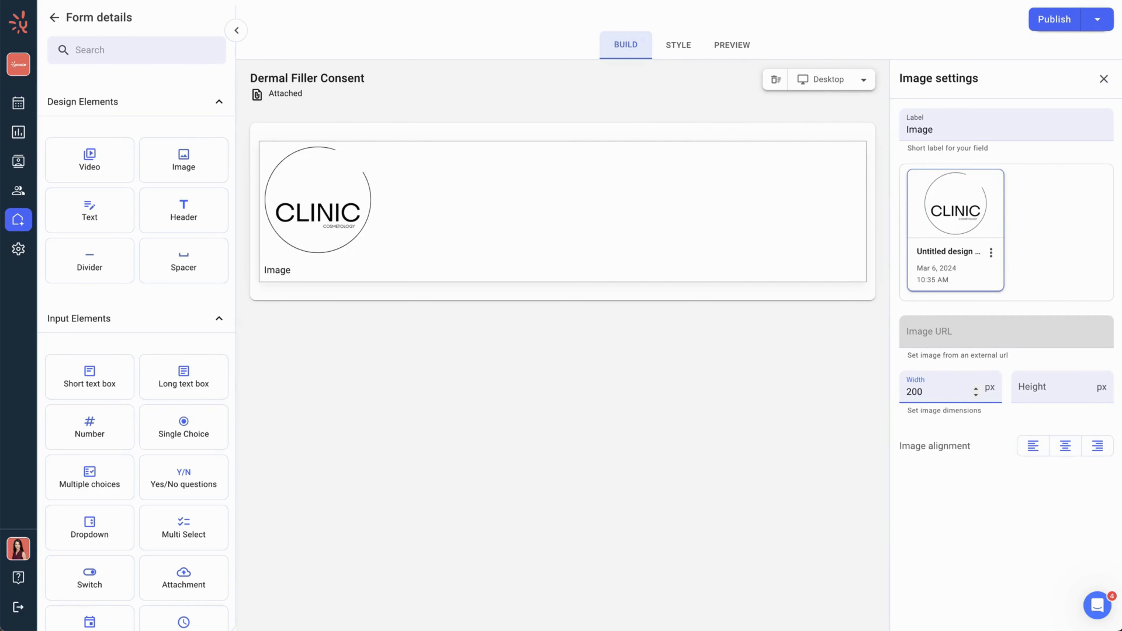
click(1065, 445)
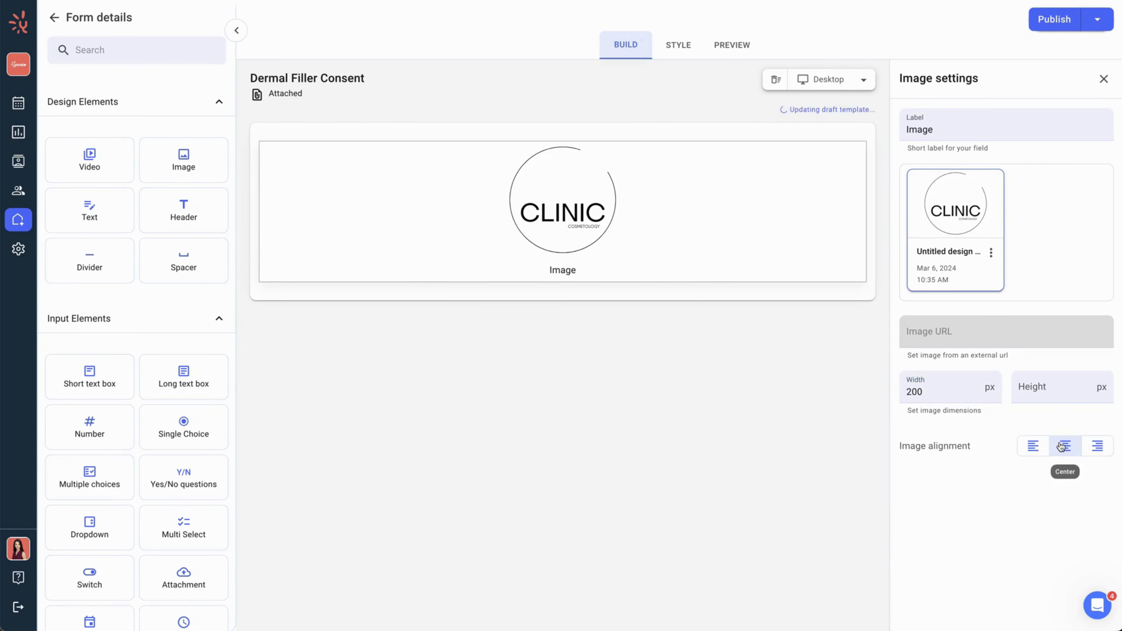
drag(959, 132, 901, 132)
key(BackSpace)
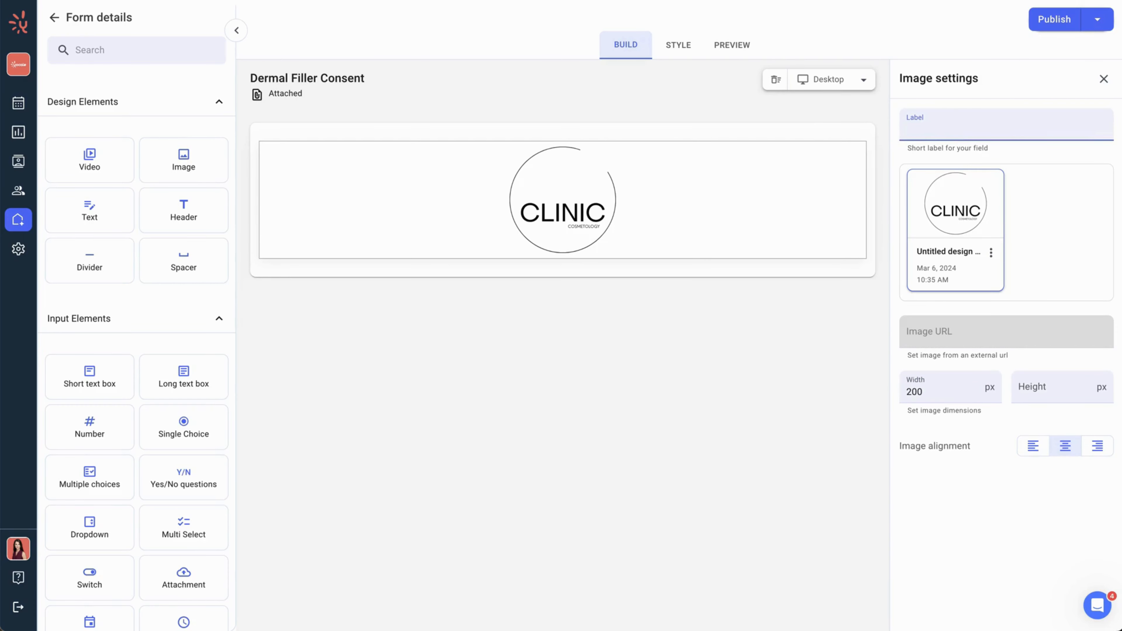
Step: Add a header below the logo with the text "Dermal Filler Consent" in bold
click(215, 212)
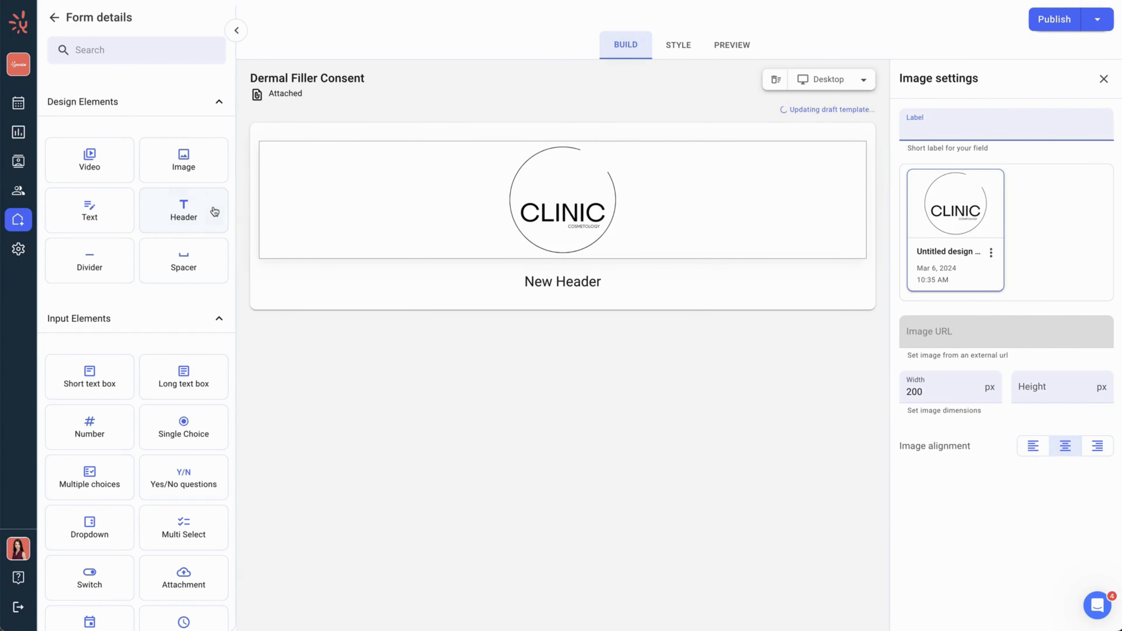
click(518, 286)
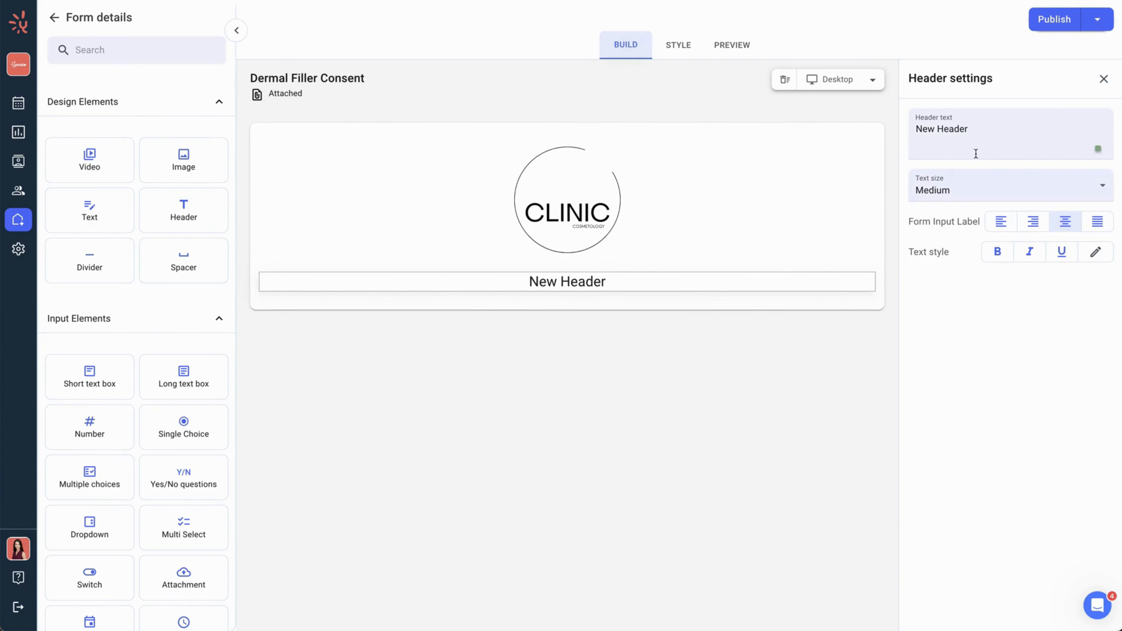
drag(990, 133, 919, 133)
text(Dermal)
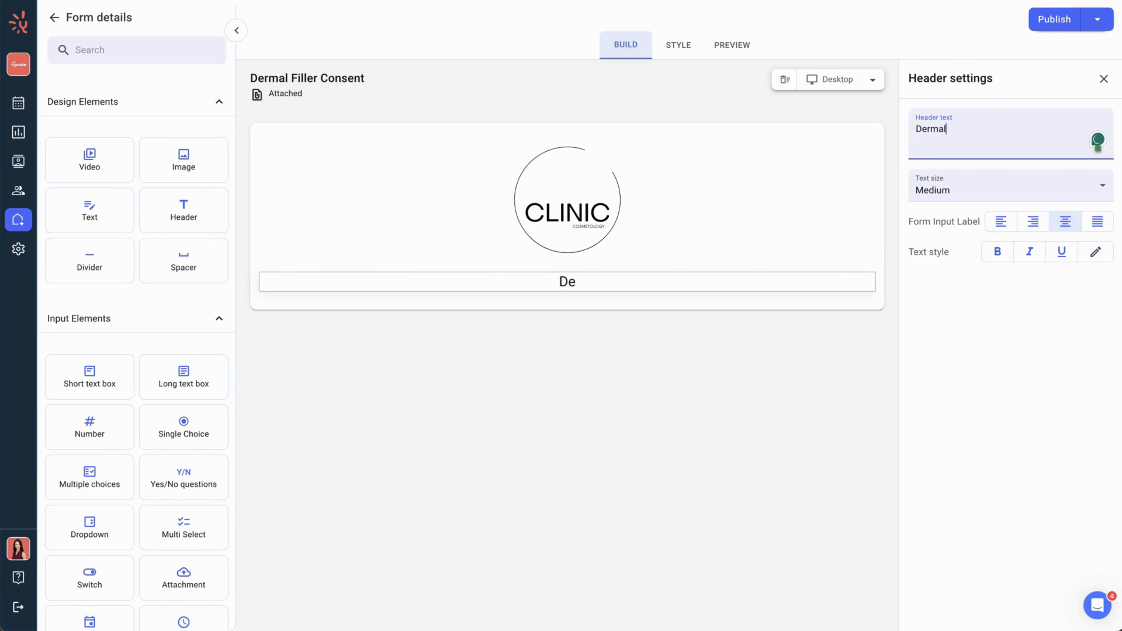
text( Filler Con)
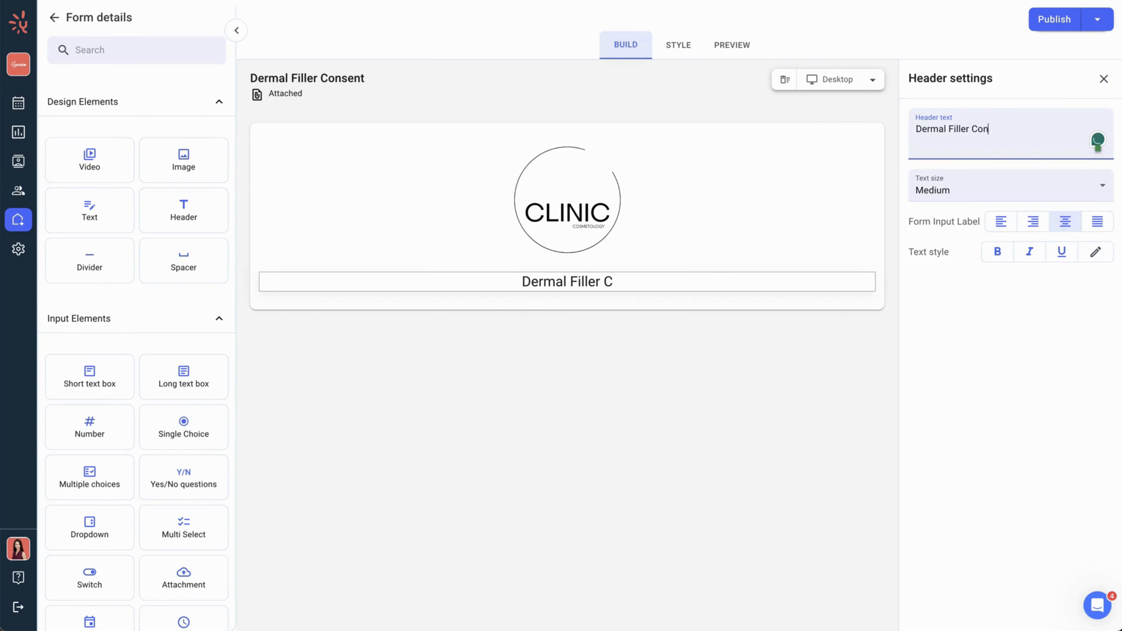
text(sent)
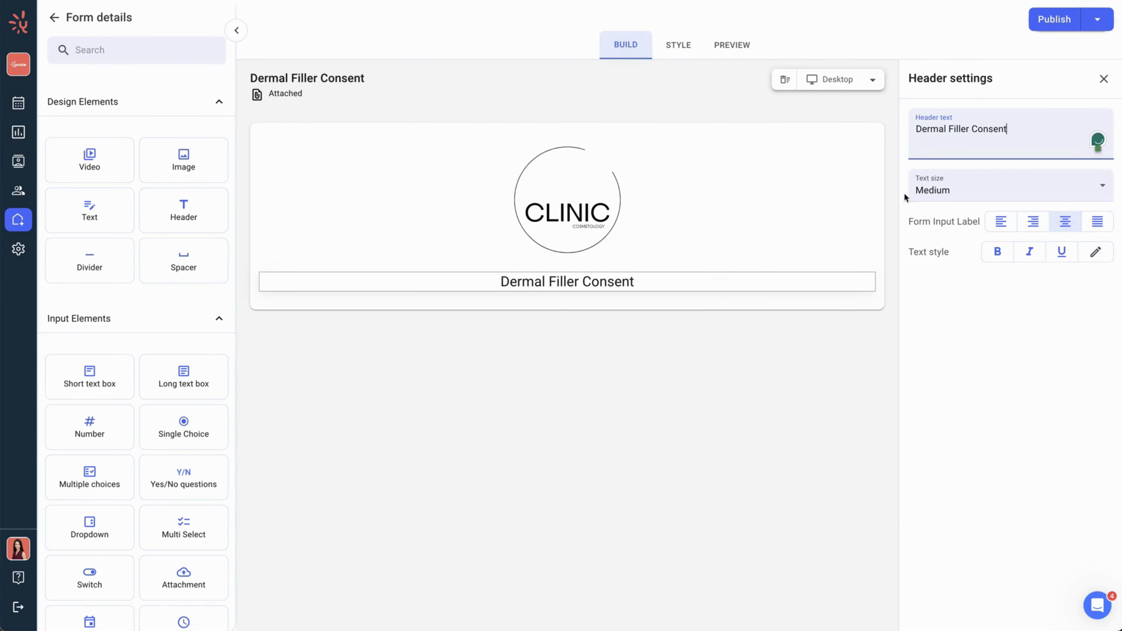
click(997, 253)
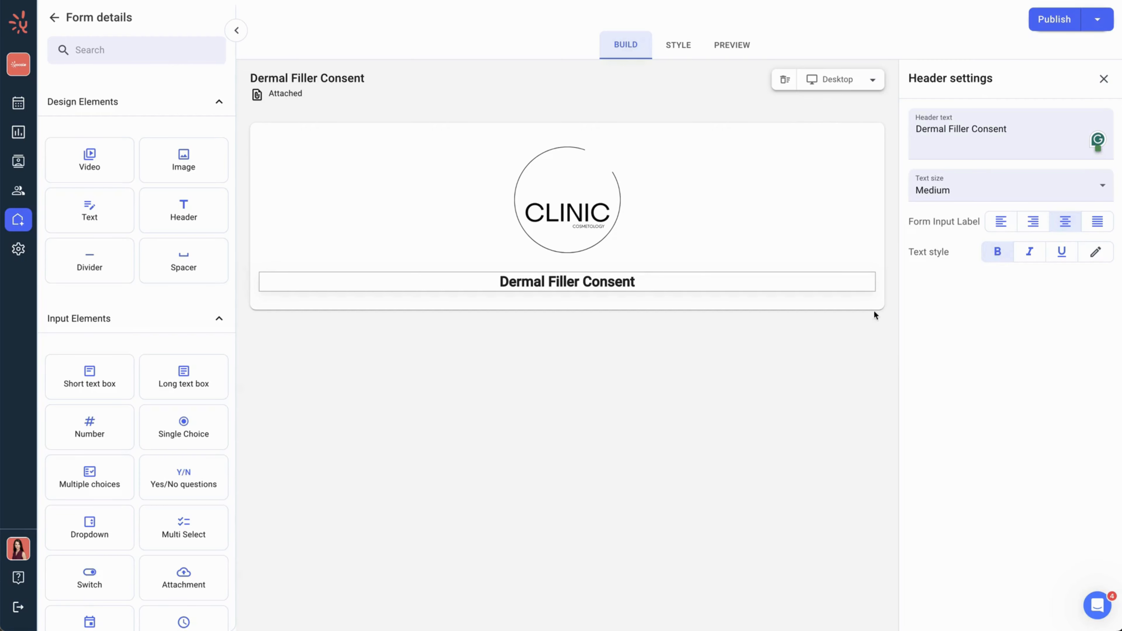
Step: Add First Name, Phone number, Email and Address lookup fields below the header and arrange them in two columns
scroll(208, 443, down, 9)
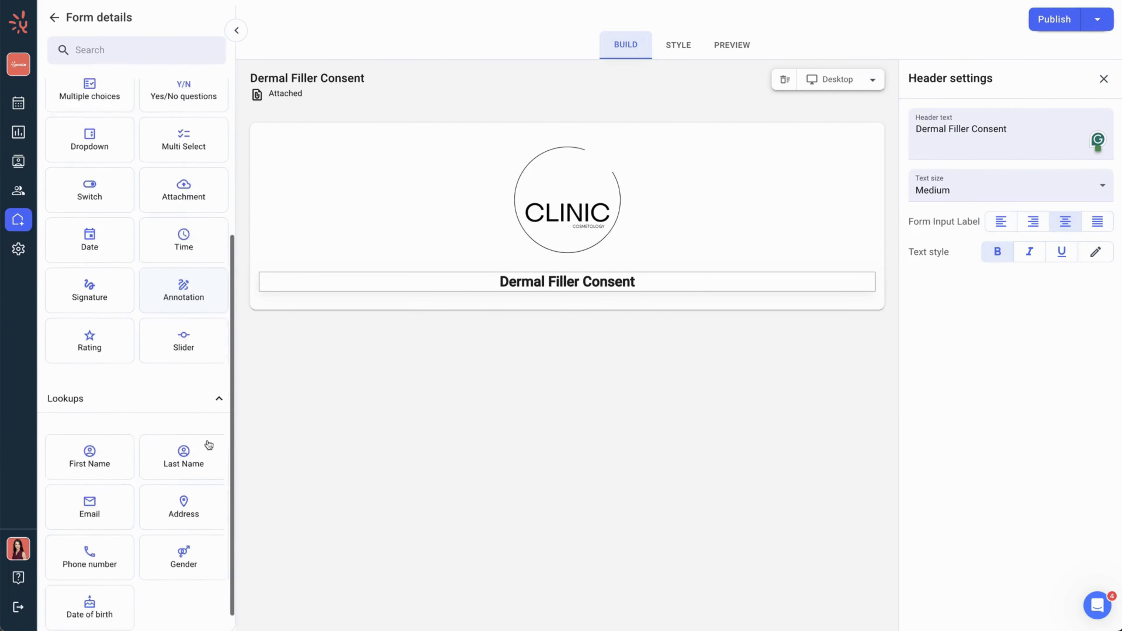
click(116, 444)
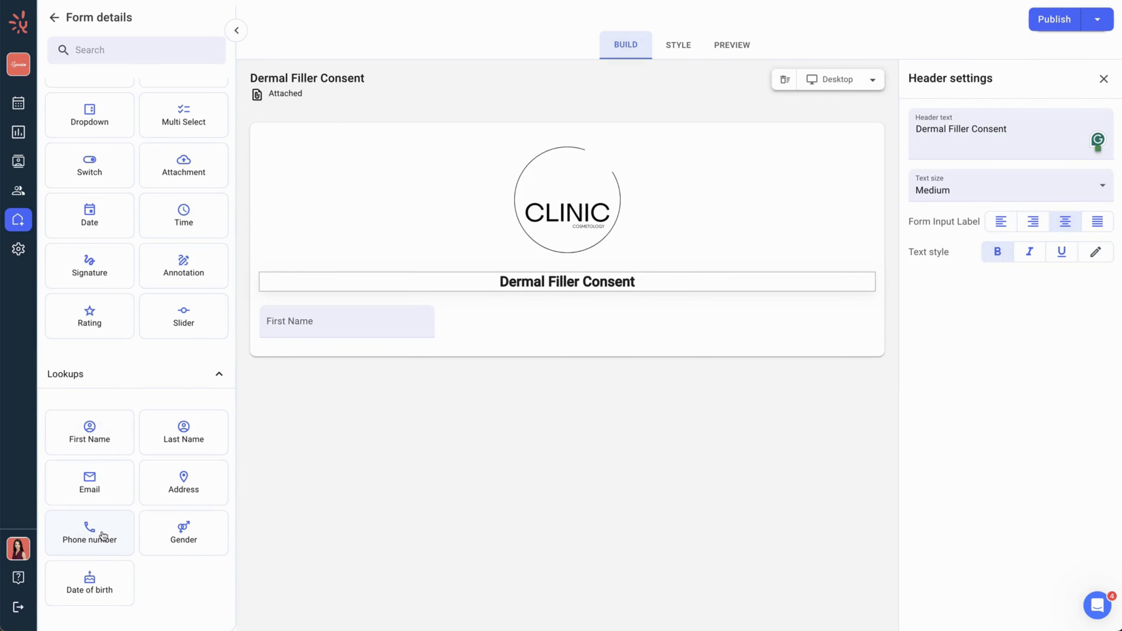
click(103, 536)
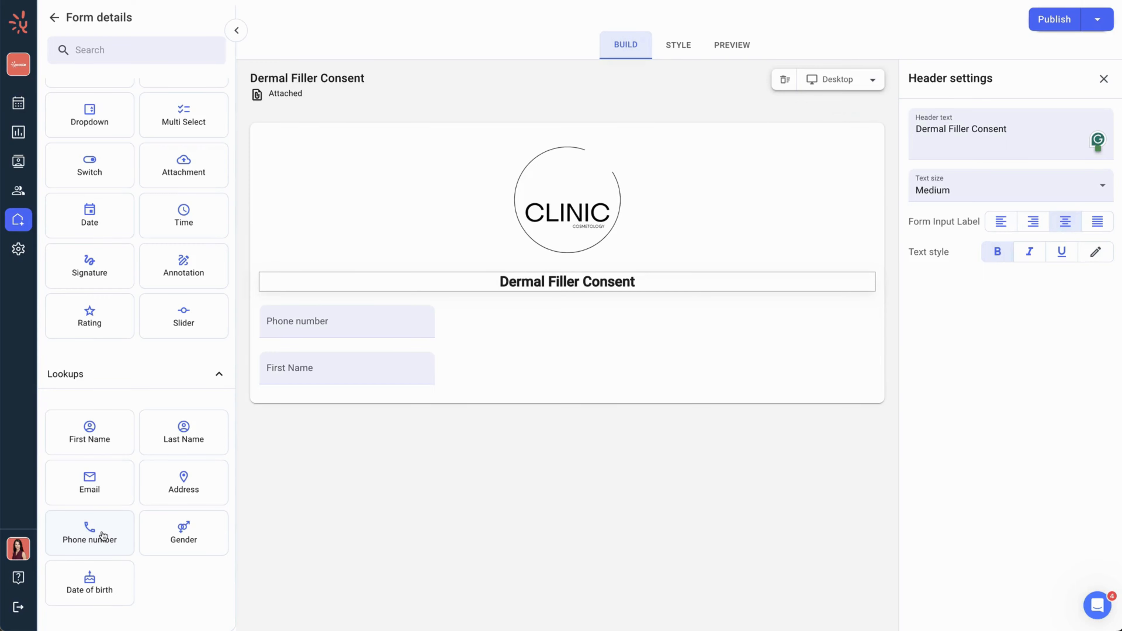
click(103, 498)
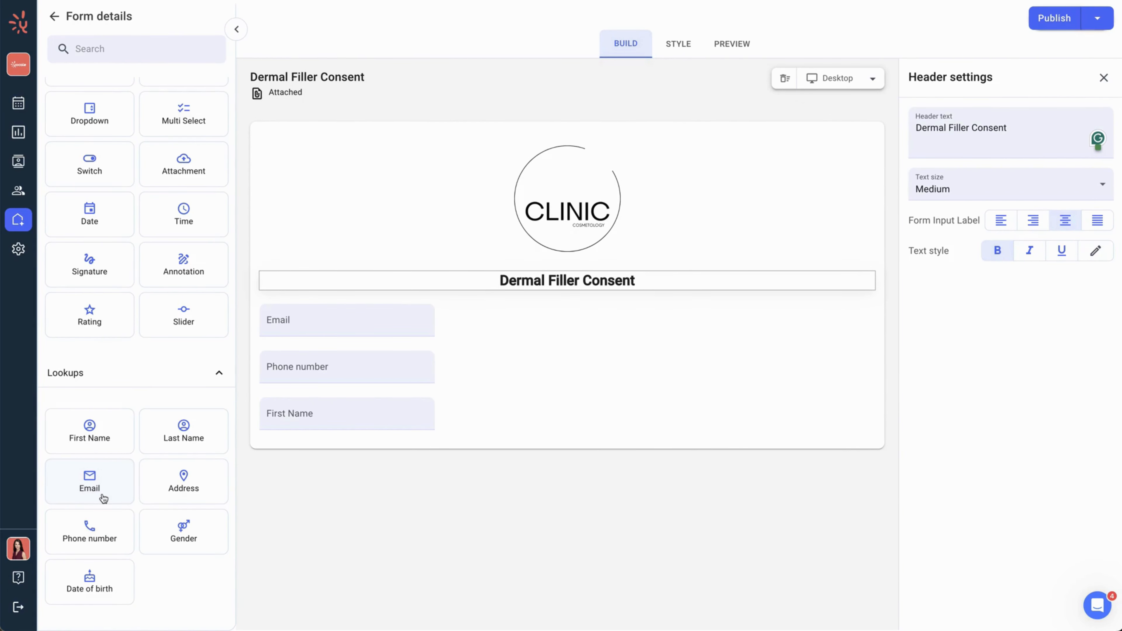
click(181, 485)
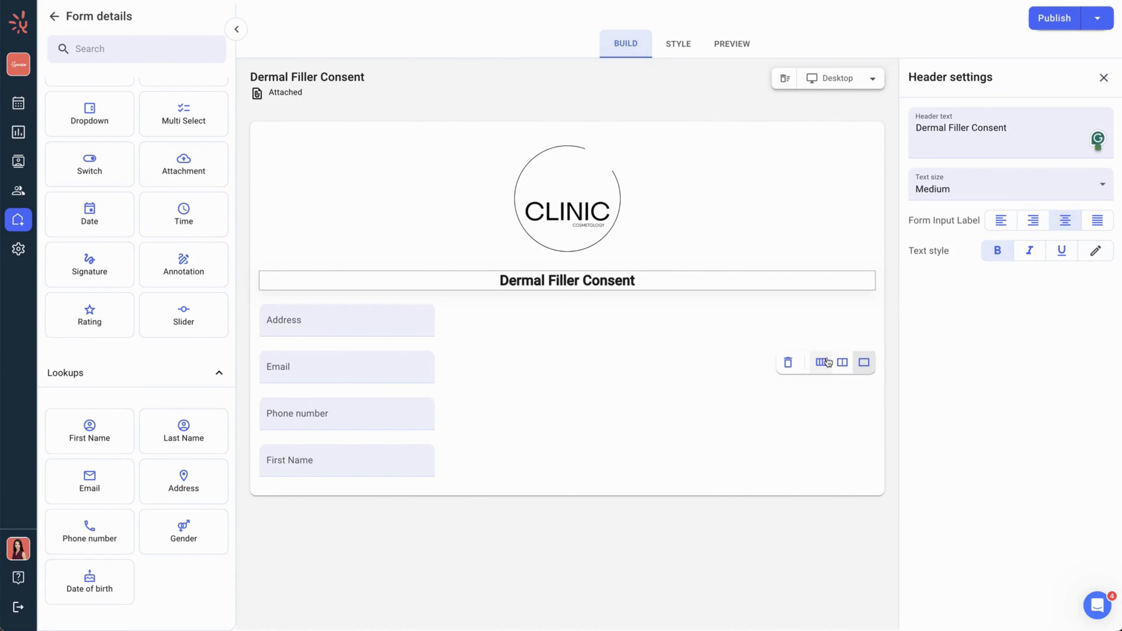
click(842, 362)
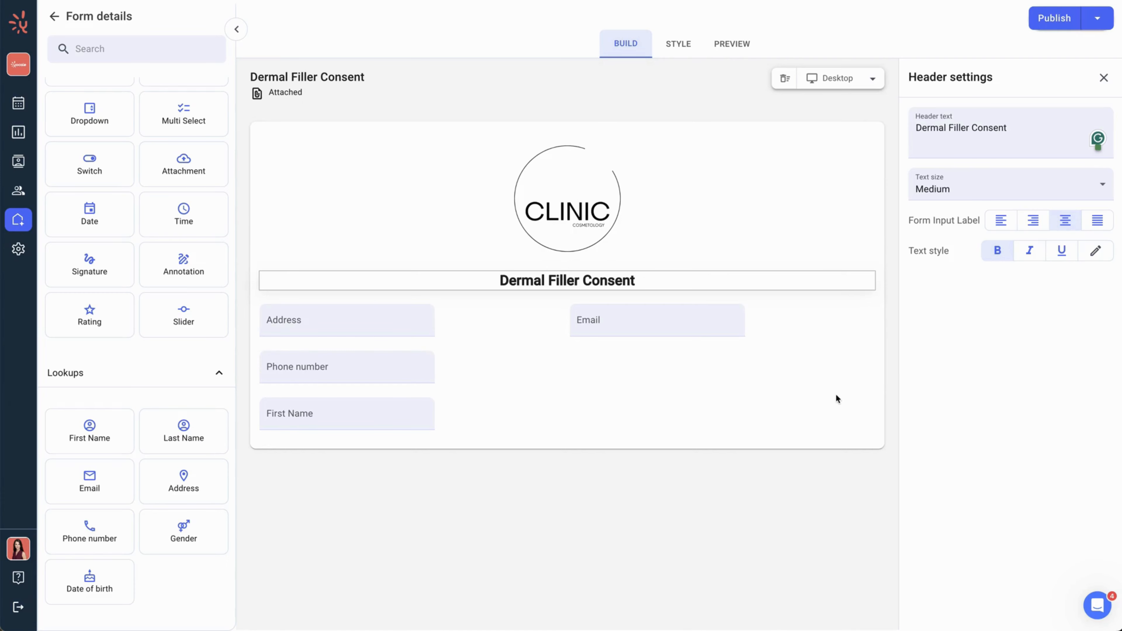
click(838, 410)
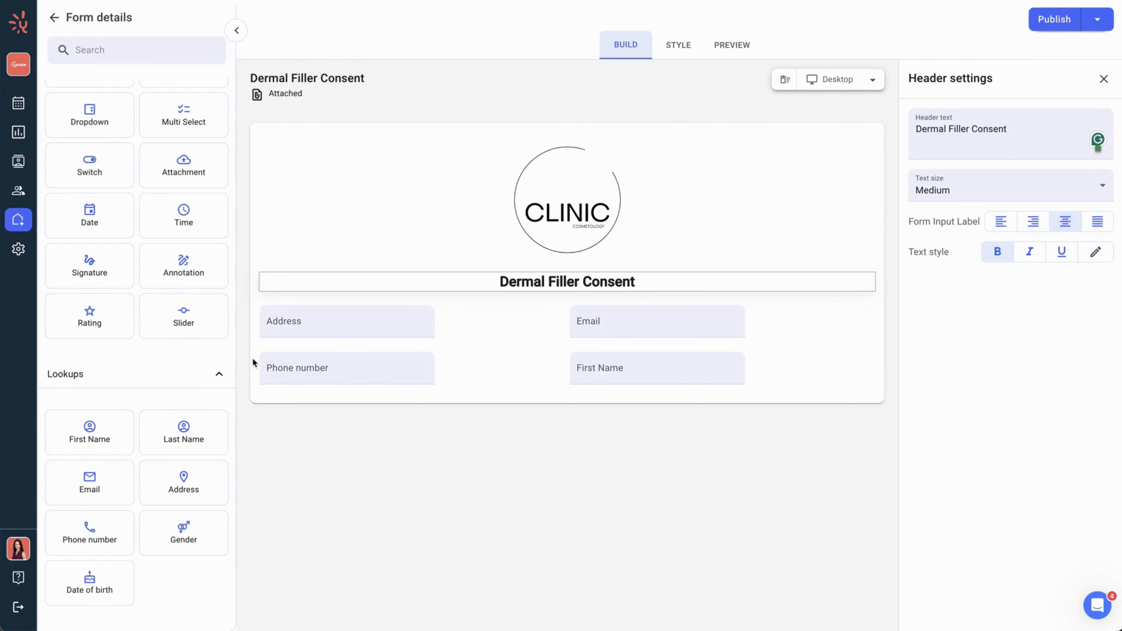
Step: Add a yes/no question below the client fields, labelled "Are you currently taking any medication?", with its options arranged horizontally
scroll(211, 325, up, 3)
scroll(211, 325, up, 1)
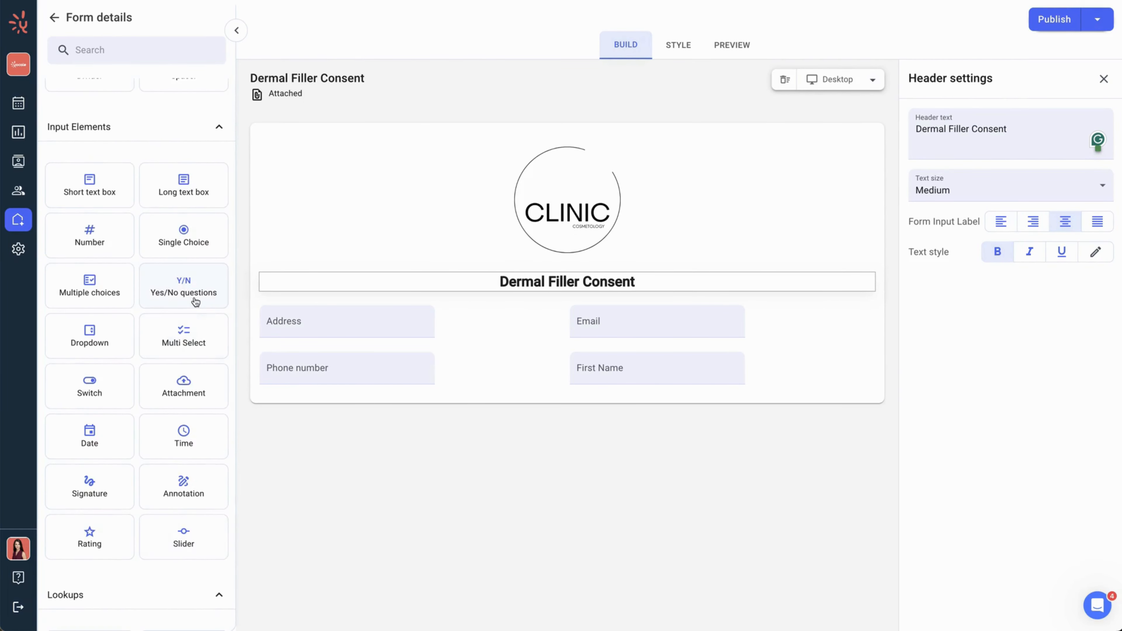
drag(196, 302, 762, 404)
click(746, 435)
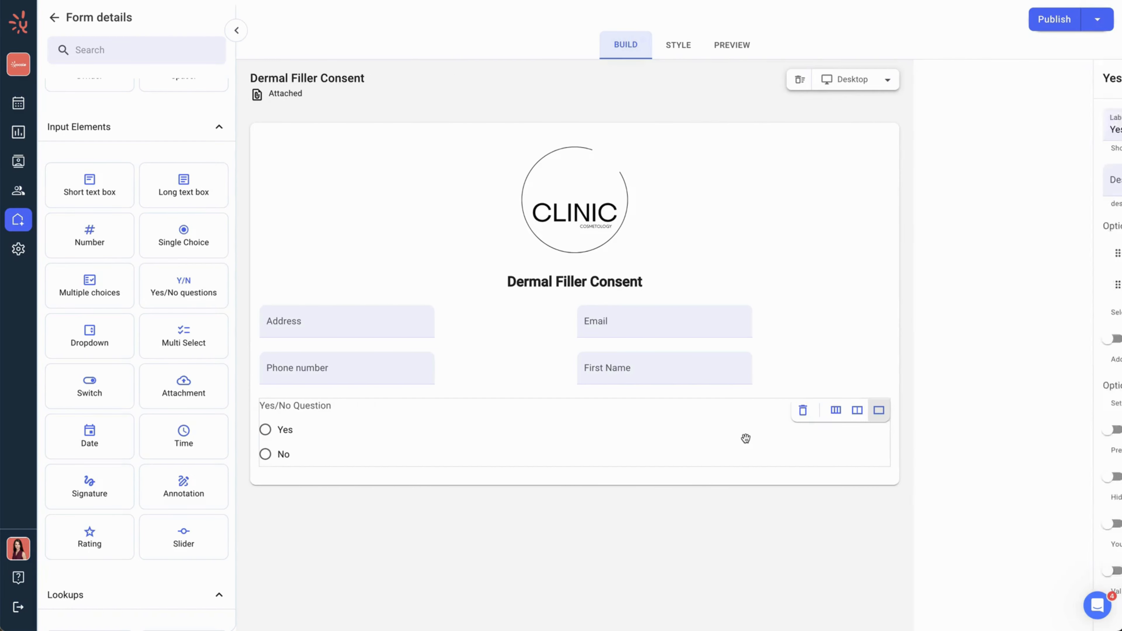
drag(1015, 133, 926, 130)
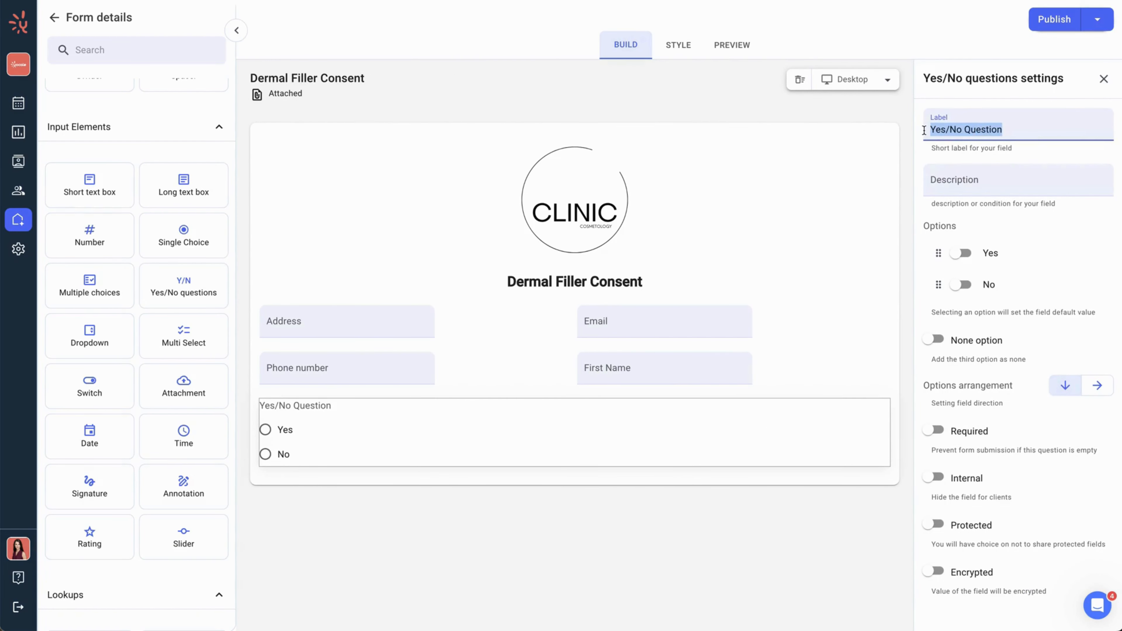
key(BackSpace)
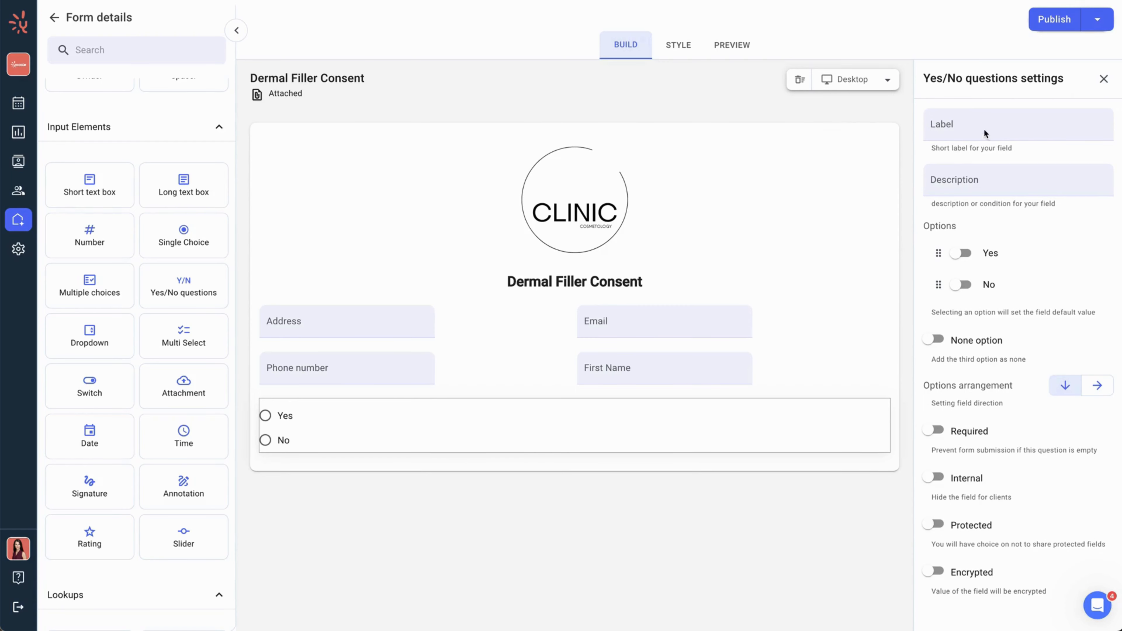
click(967, 131)
text(Are you currently taking any medication?)
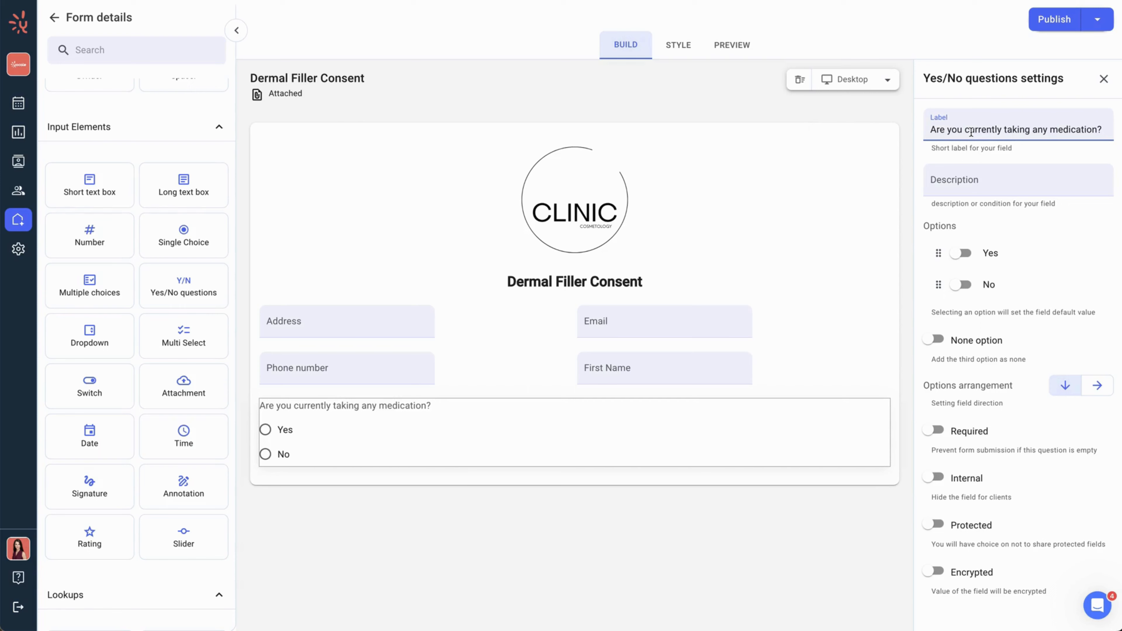
click(1094, 395)
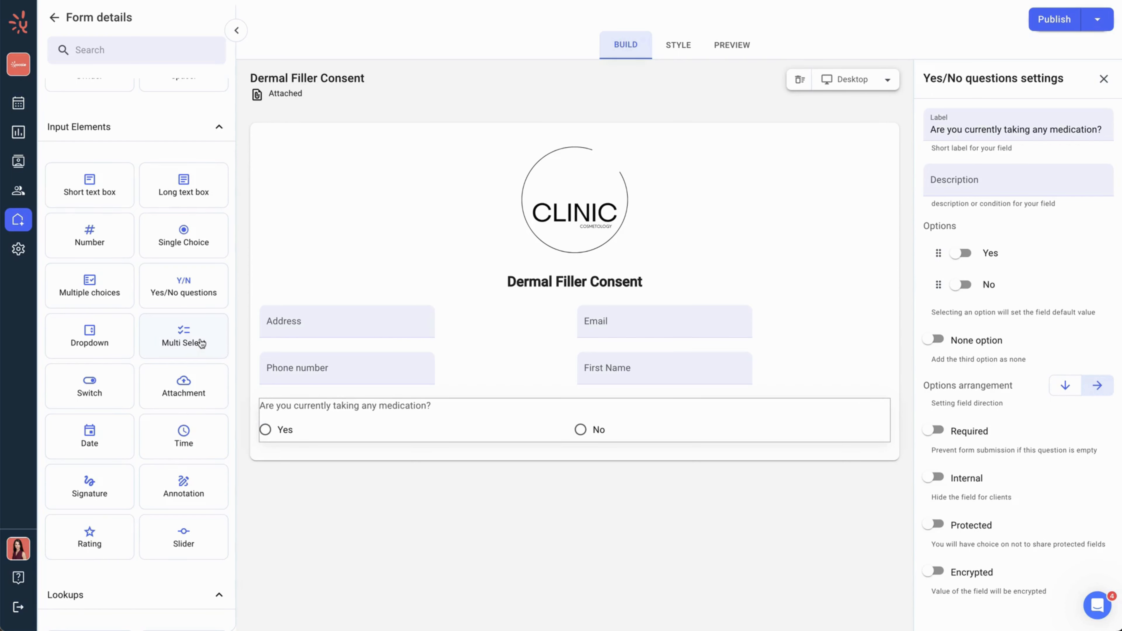
Step: Add a long text box below the medication question with the label "Please, specify medications here."
scroll(201, 343, up, 2)
scroll(201, 343, up, 1)
drag(191, 258, 476, 461)
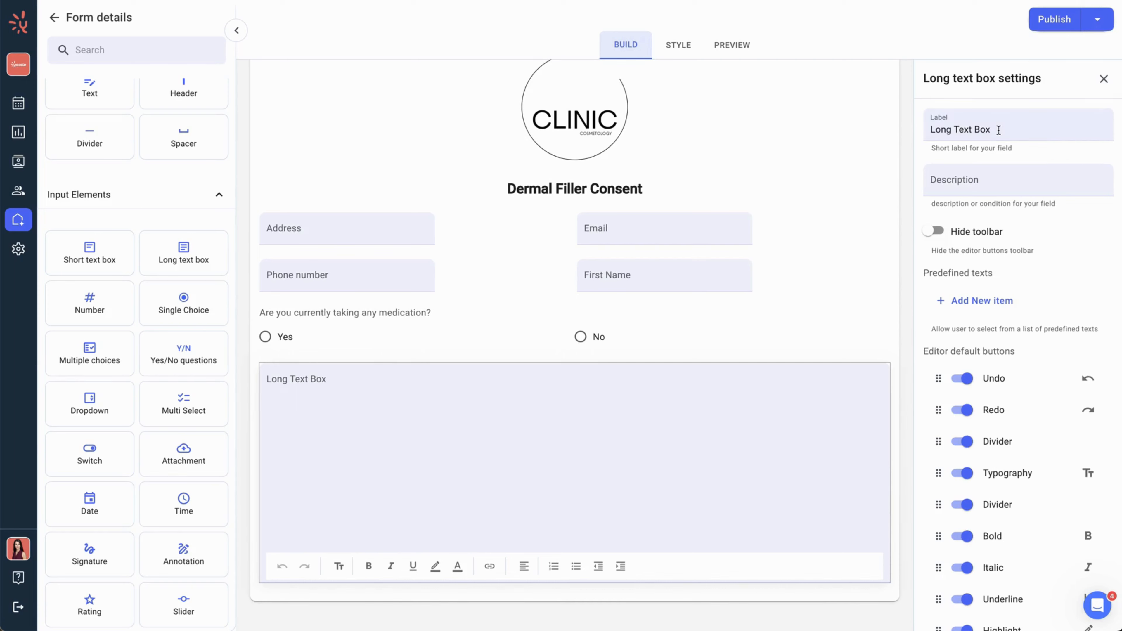
drag(997, 128, 925, 128)
text(Please, specify medications here.)
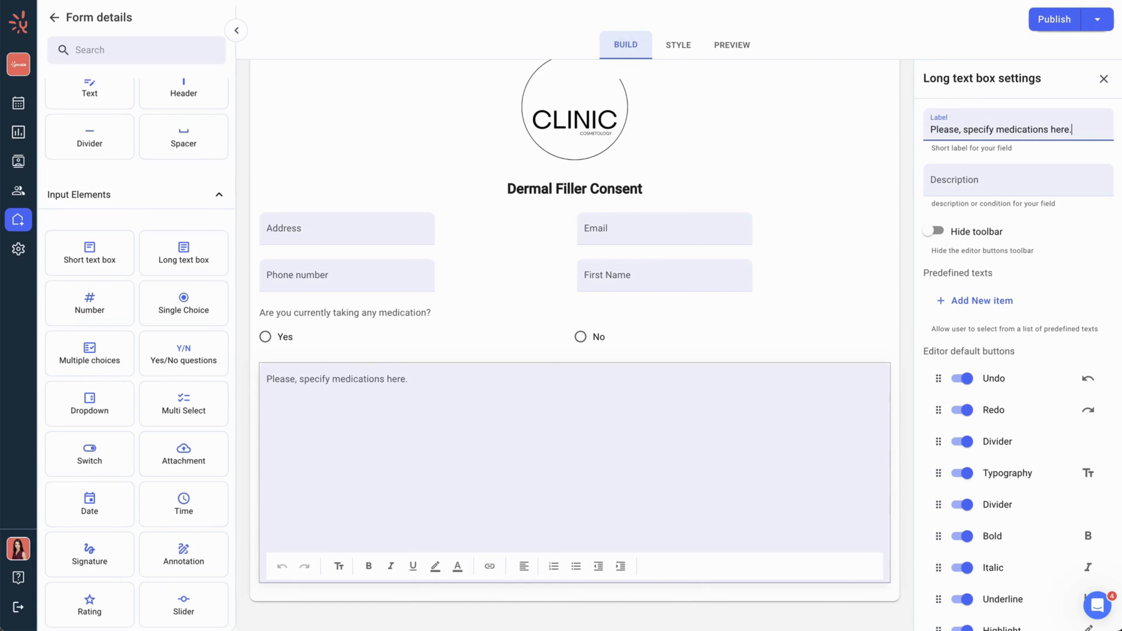
click(1018, 180)
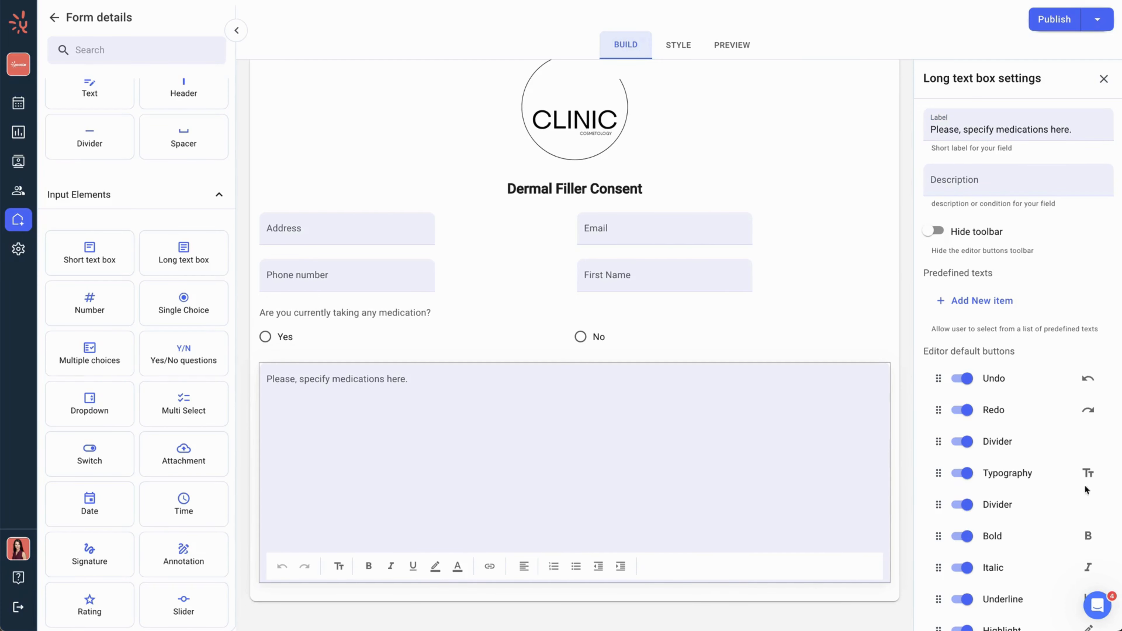
click(717, 493)
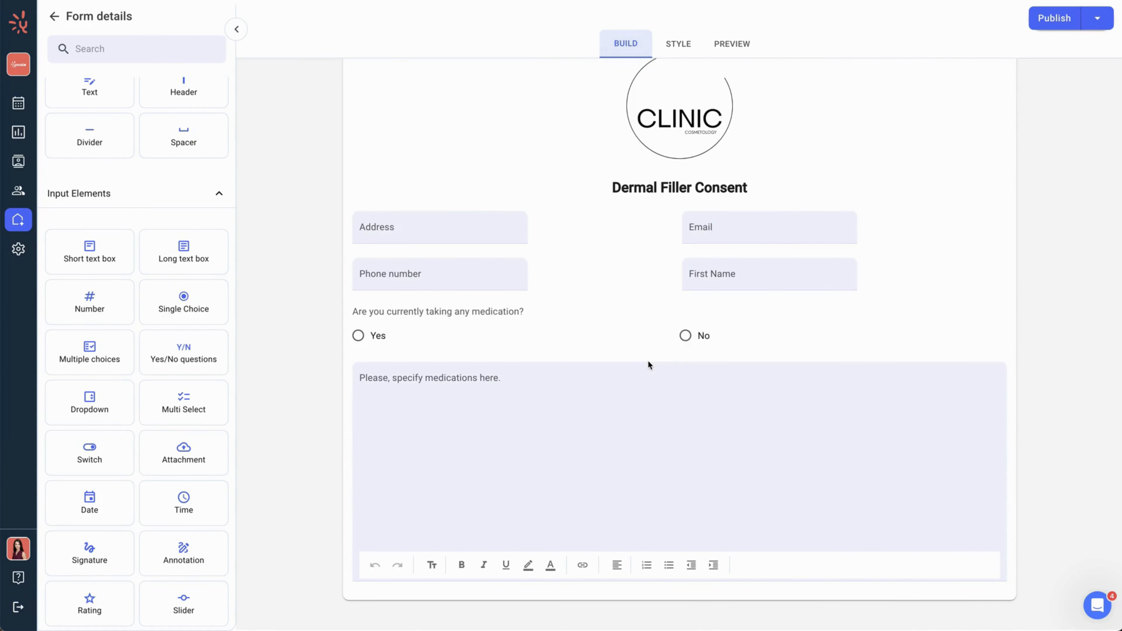
Step: Add a multiple choices element at the form's end labelled "Please select if you you suffer from any of the conditions listed below"
drag(95, 358, 429, 589)
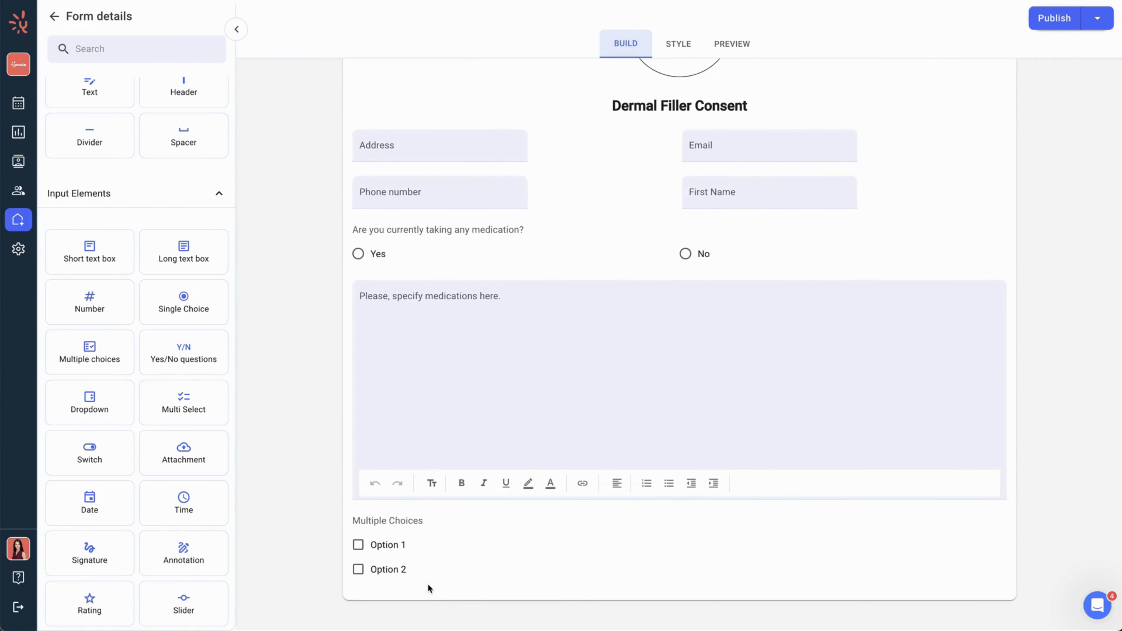
click(438, 571)
drag(995, 125, 892, 129)
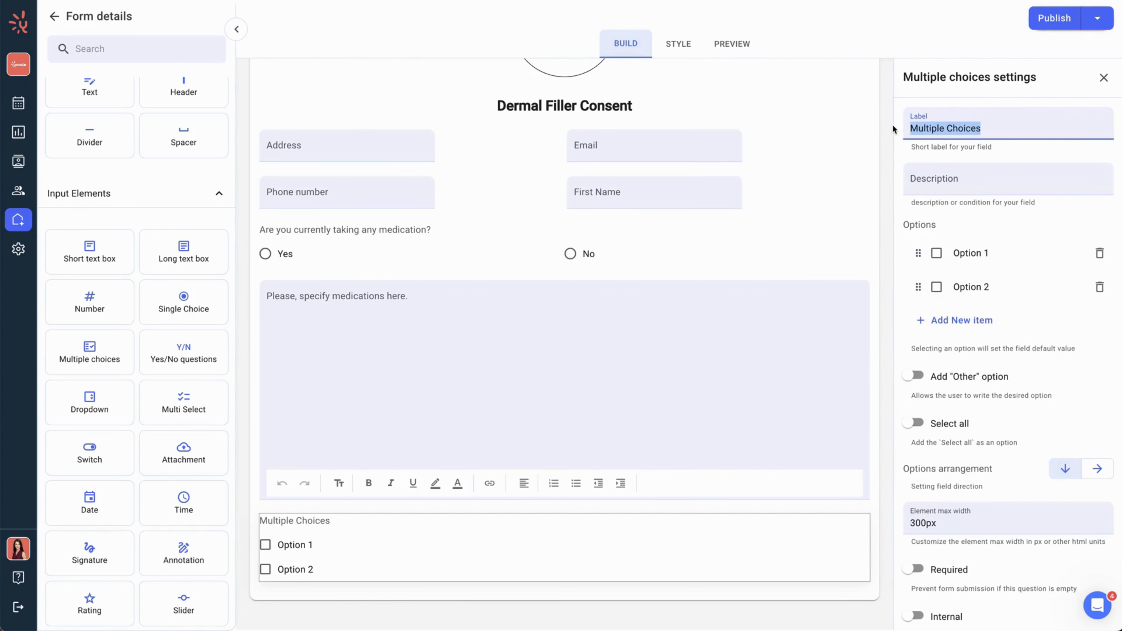
text(Please select if you you suffer from any of the conditions listed below)
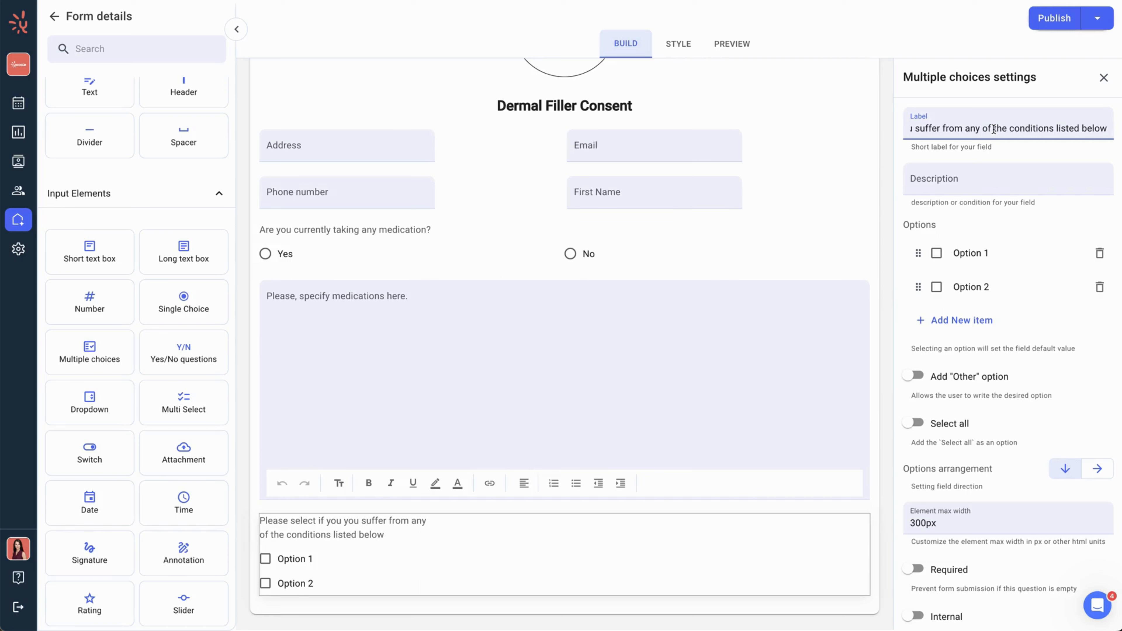
Step: Rename the two options of the conditions question to "Auto-immune disease" and "Hypertrophic scarring"
click(971, 253)
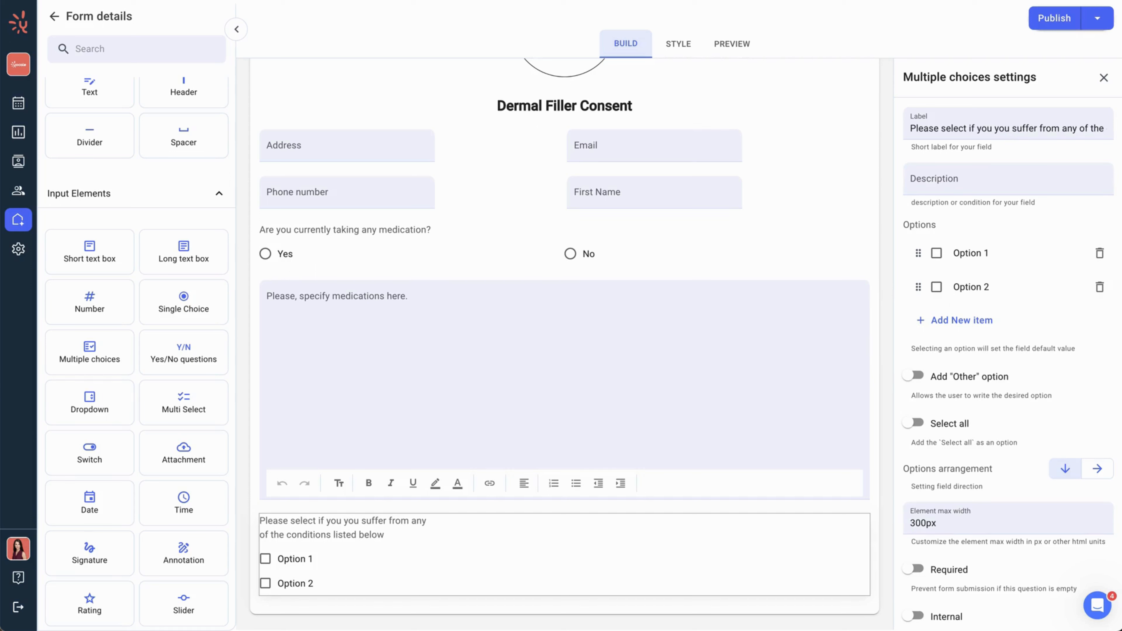
click(1013, 257)
click(988, 256)
drag(990, 253, 942, 253)
text(Auto-immune disease)
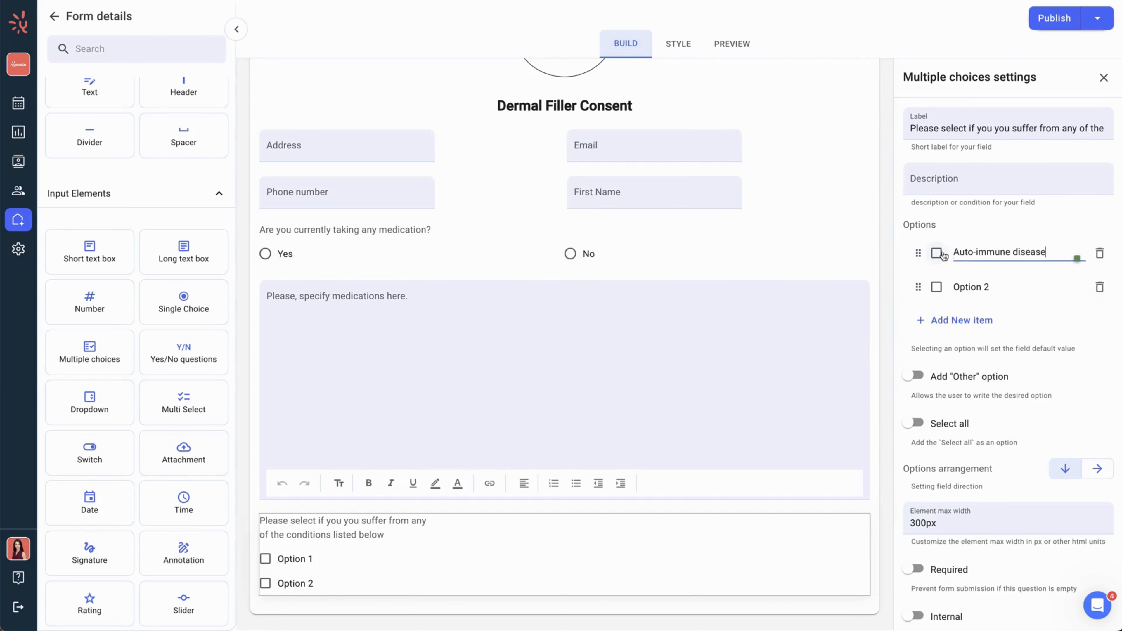
key(Return)
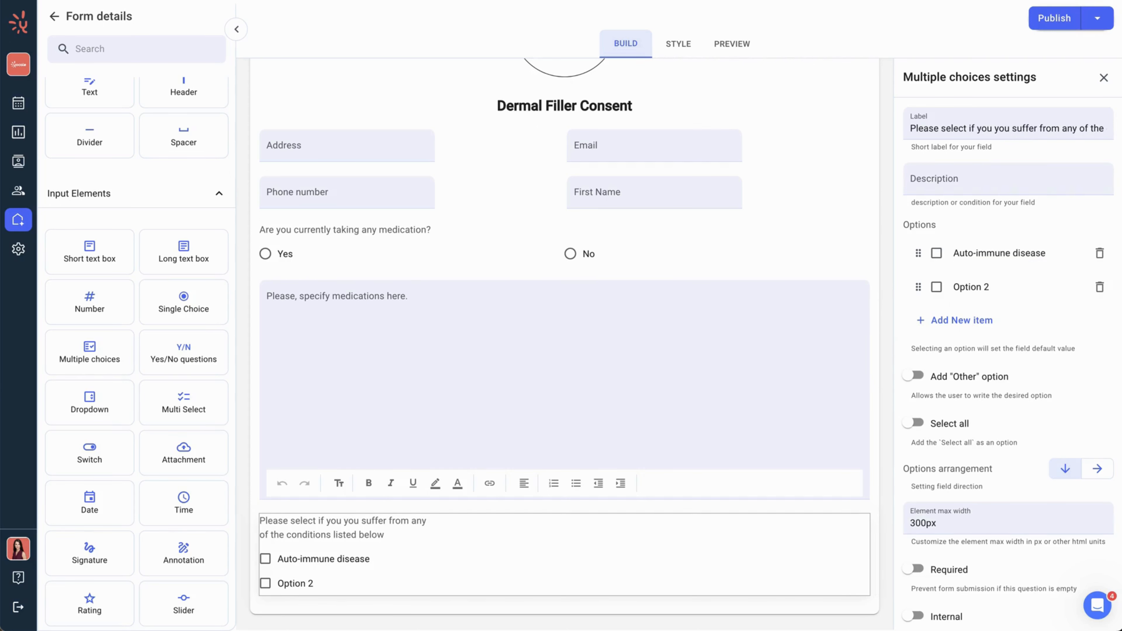
click(995, 291)
drag(989, 286, 949, 287)
text(Hypertrophic scarring)
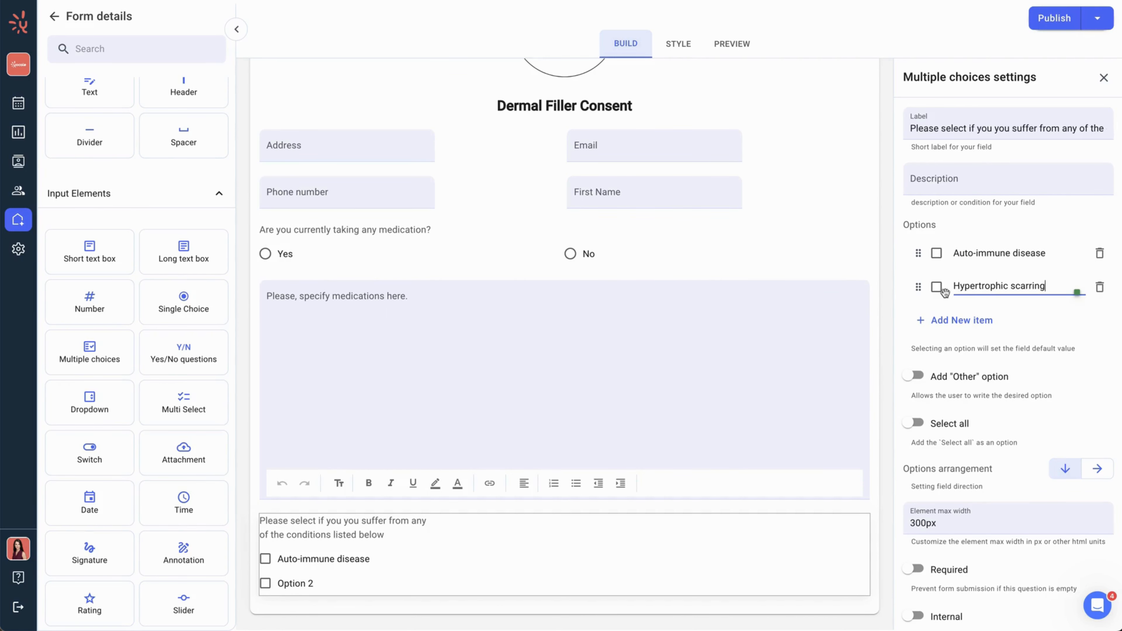
scroll(809, 313, down, 1)
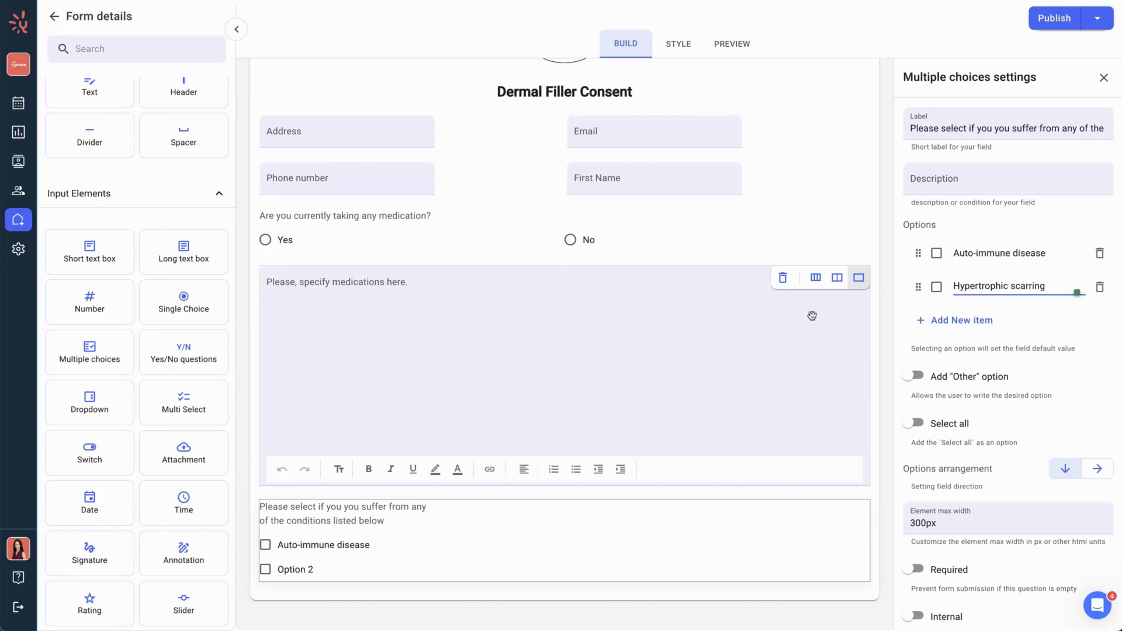
Step: Set the conditions question's element max width to 700px and arrange its options horizontally
scroll(967, 354, down, 3)
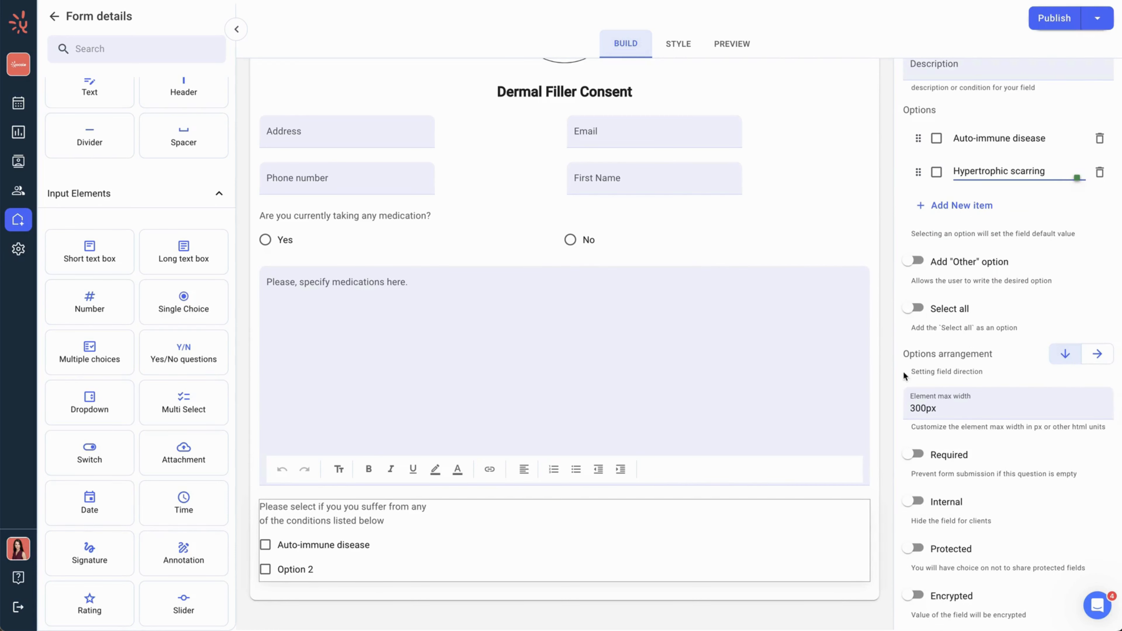
click(901, 412)
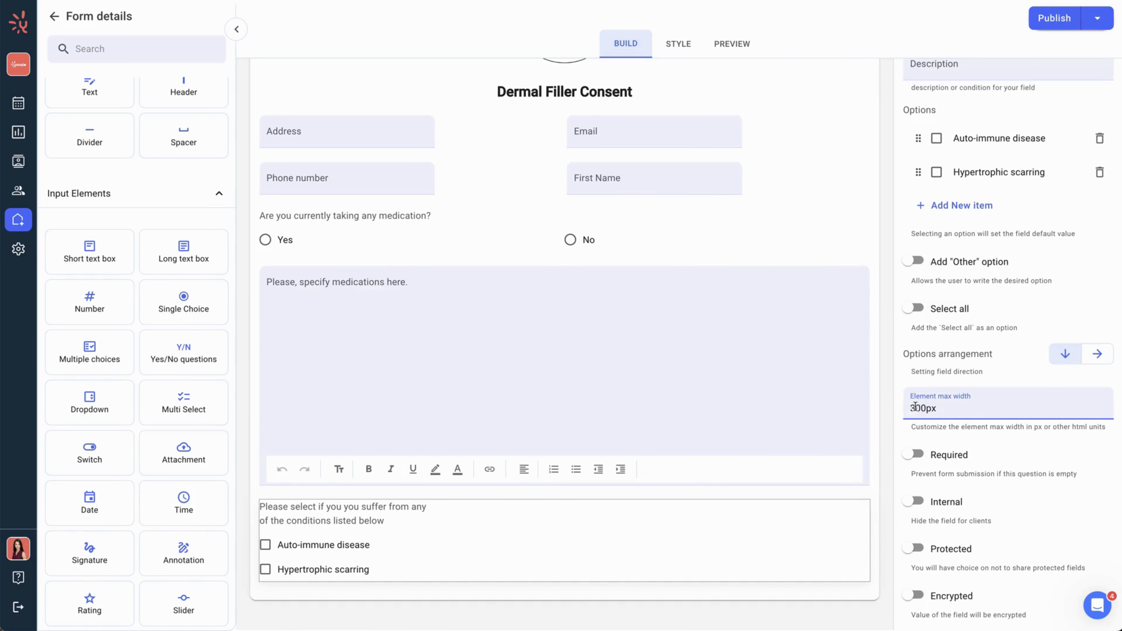
drag(916, 406, 909, 407)
text(7)
click(893, 397)
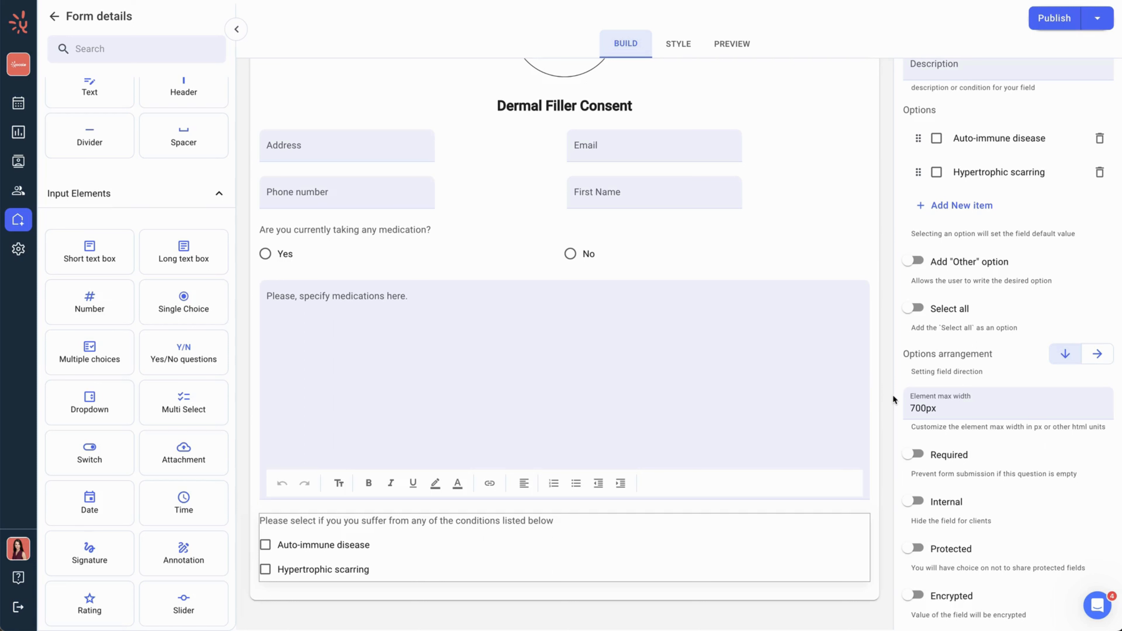
click(1087, 361)
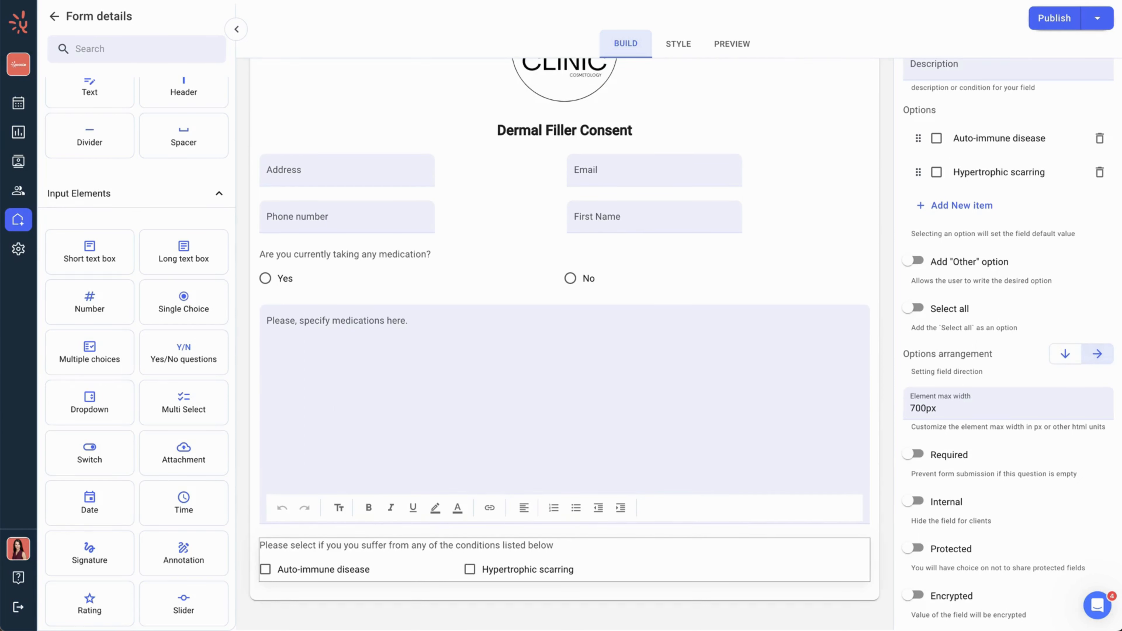
Step: Add a text element below the conditions question containing the "Purpose of the Consent:" paragraph about Hyaluronic Acid Filler risks, benefits and alternatives
scroll(165, 204, up, 3)
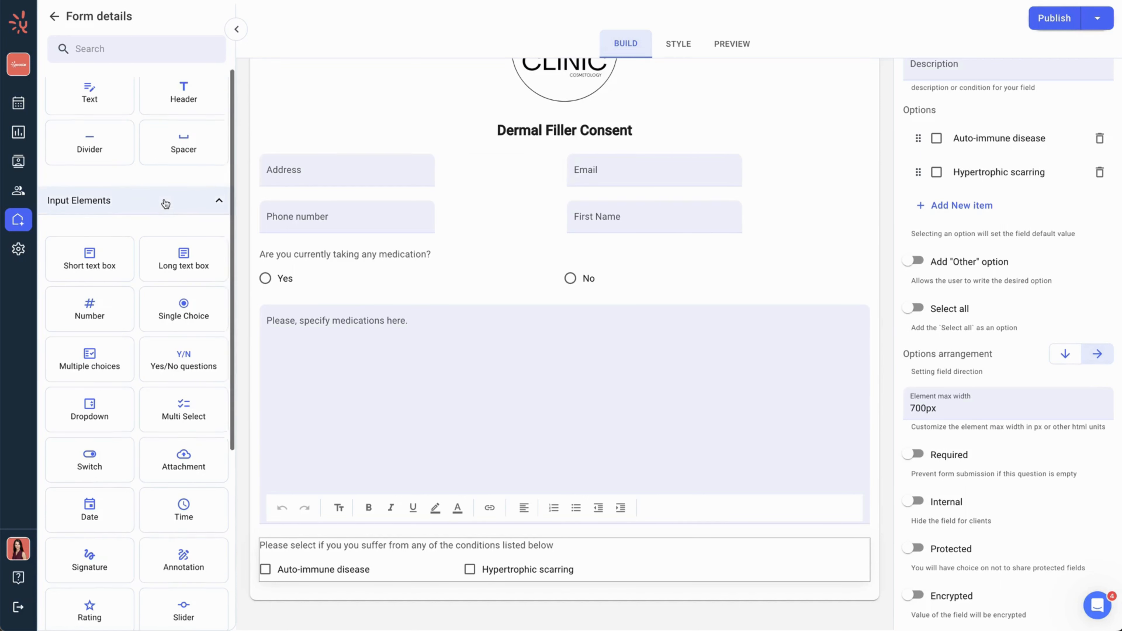
scroll(165, 204, up, 1)
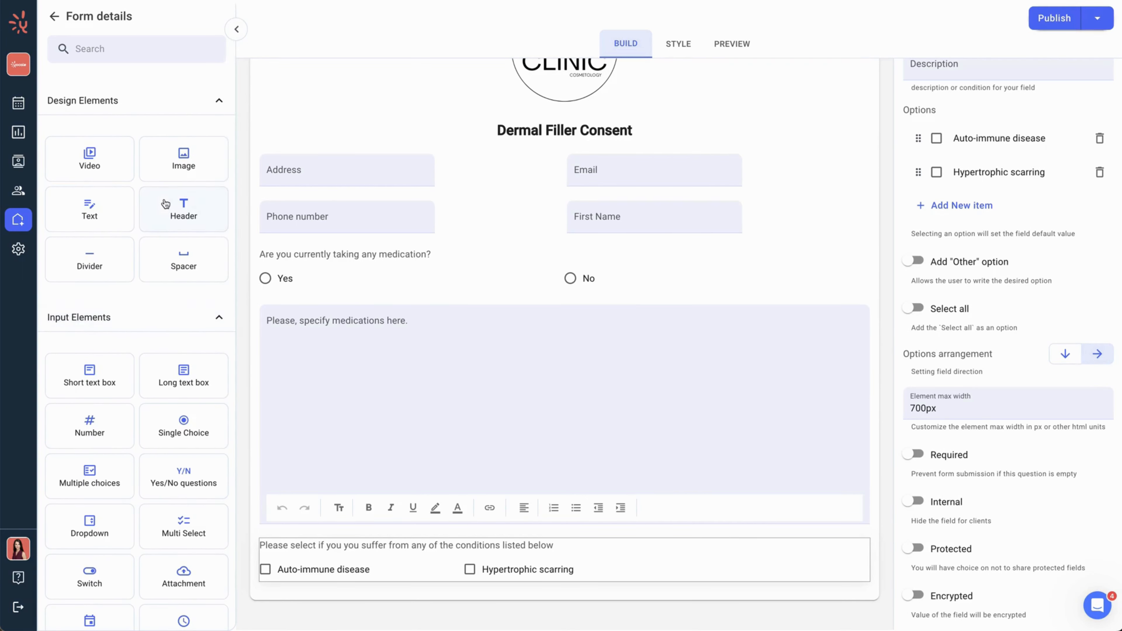
drag(118, 211, 484, 590)
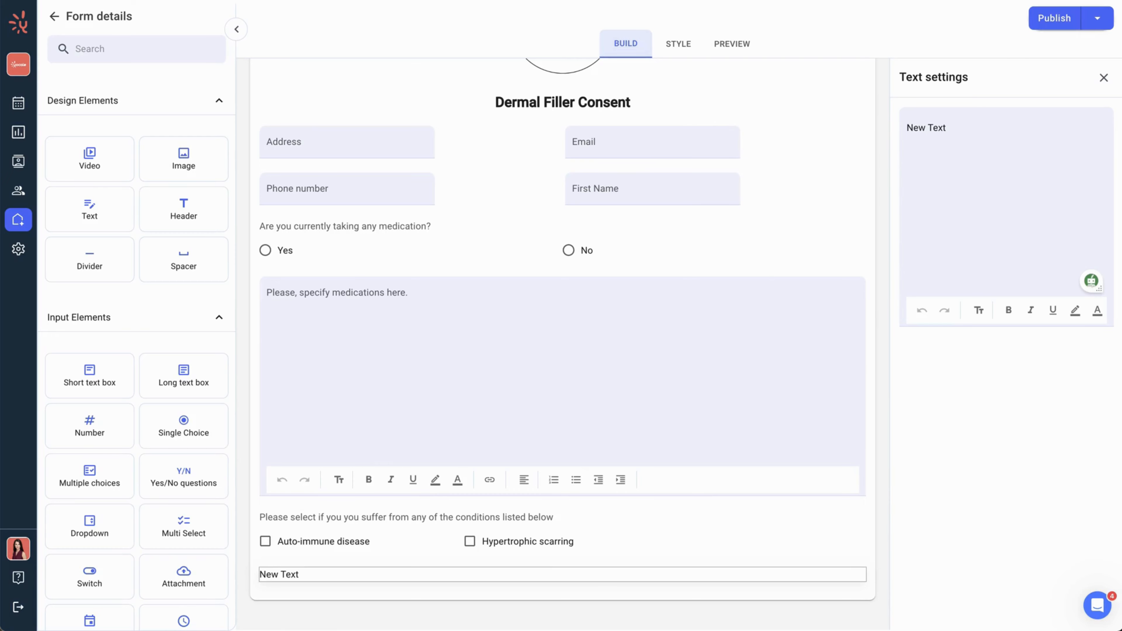
drag(950, 127, 900, 127)
text(Purpose of the Consent: To provide written information regarding the risks, benefits, and alternatives of the Hyaluronic Acid Filler such as Restylane®, Juvaderm, & Belotero. (Non-Animal Stabilized Hyaluronic Acid), this consent is written. It is important that the patient should fully understand the treatment priorly. Before signing the consent, the patient should ask any of the questions regarding the treatment, Hyaluronic Acid Filler, and procedures to their doctor or healthcare professional.)
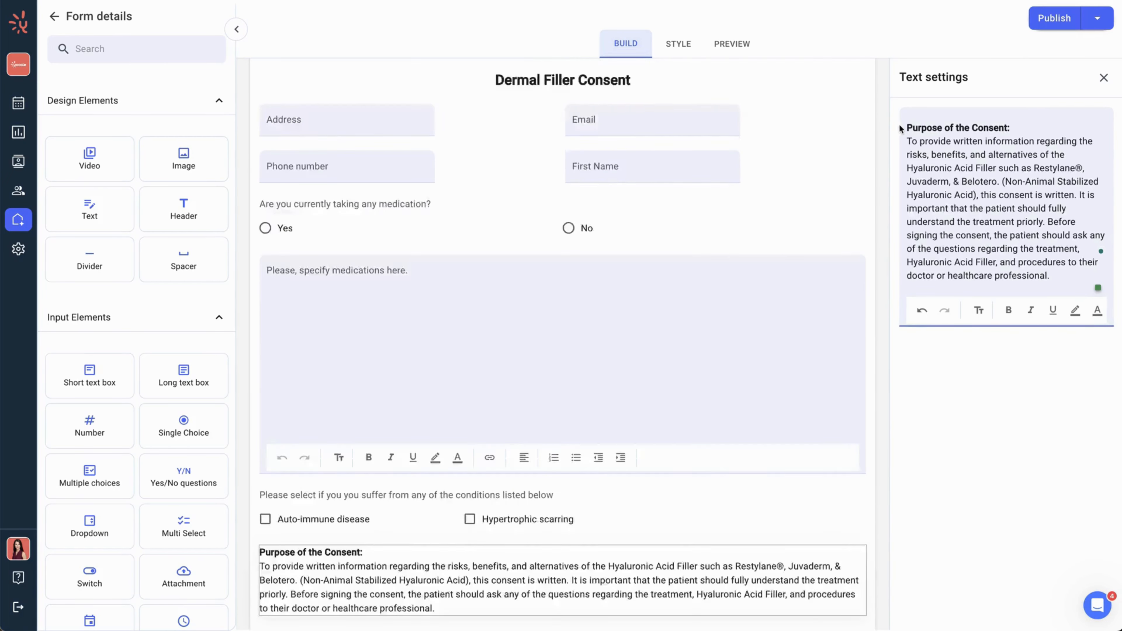
scroll(989, 165, down, 1)
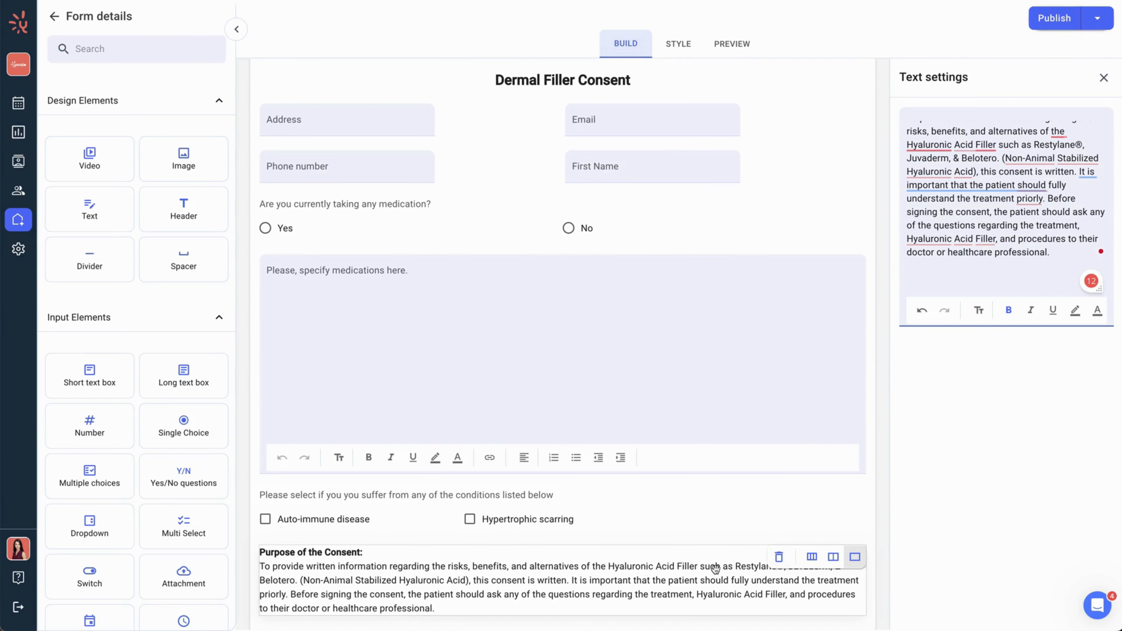
scroll(716, 569, down, 1)
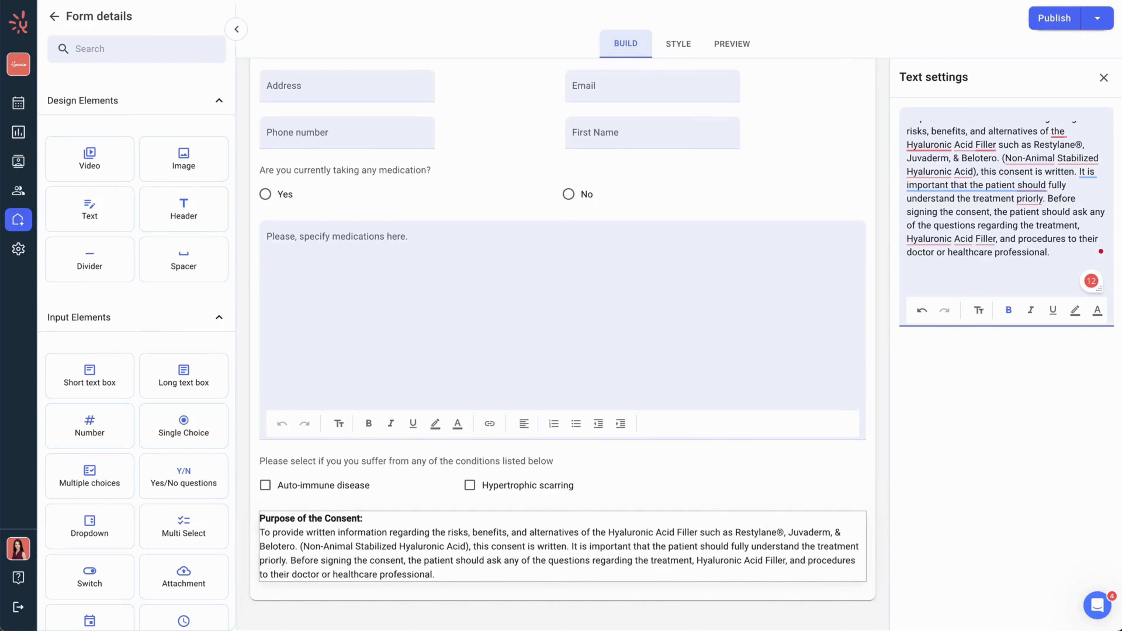
Step: Add a signature element below the "Purpose of the Consent:" text and make it required
scroll(136, 536, down, 8)
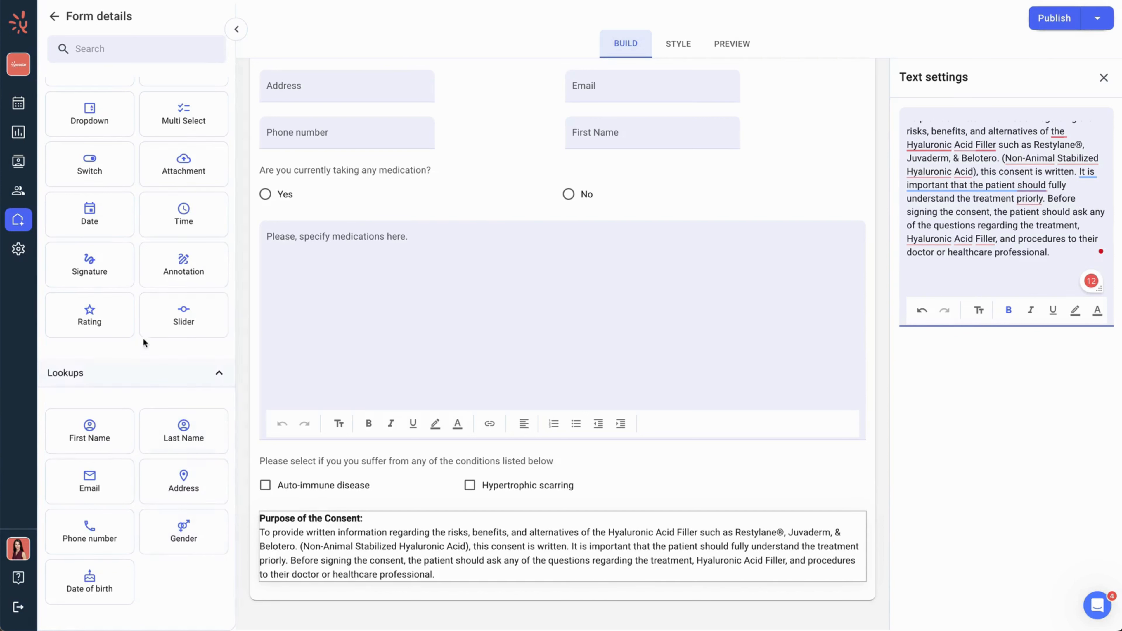
scroll(140, 289, up, 4)
scroll(141, 290, down, 1)
scroll(141, 290, up, 2)
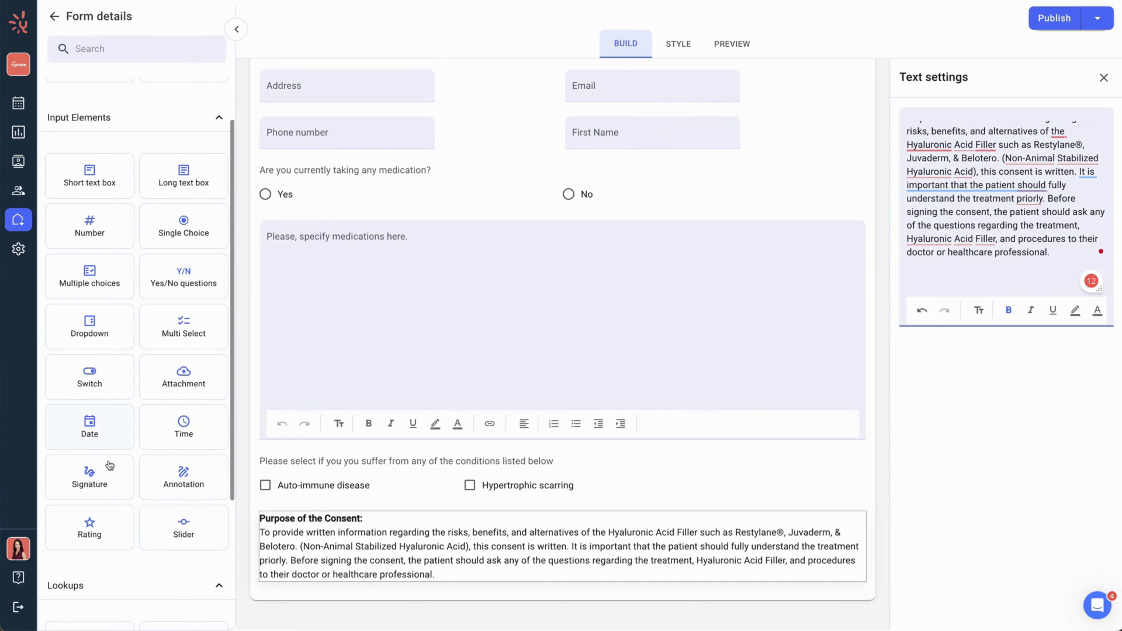
drag(90, 477, 383, 583)
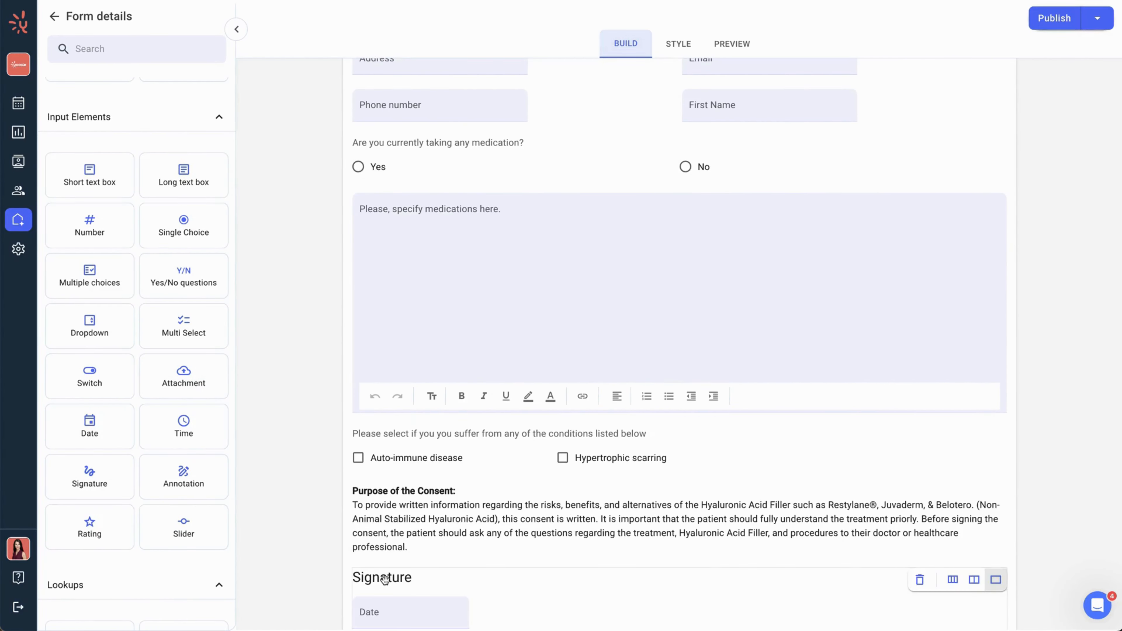
scroll(387, 581, down, 3)
scroll(388, 580, down, 1)
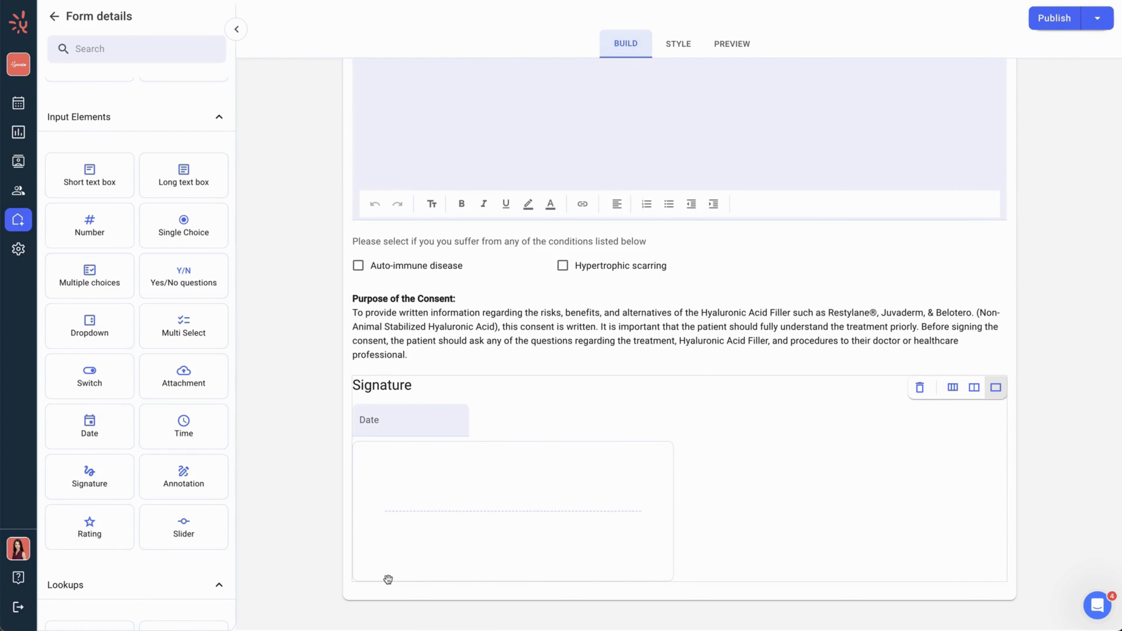
click(802, 526)
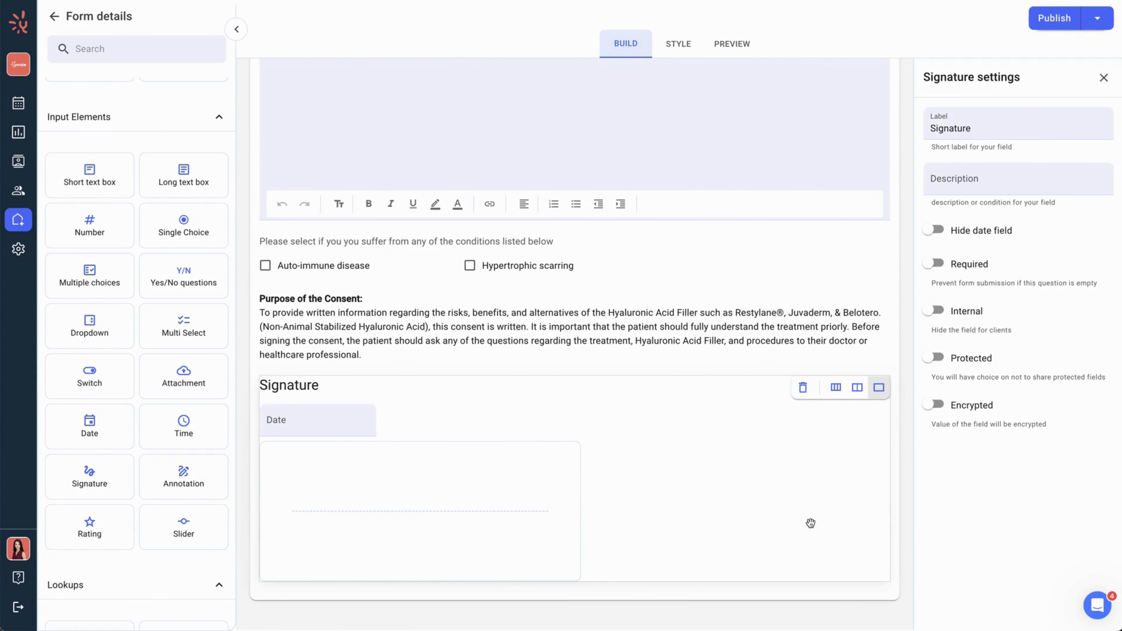
click(939, 266)
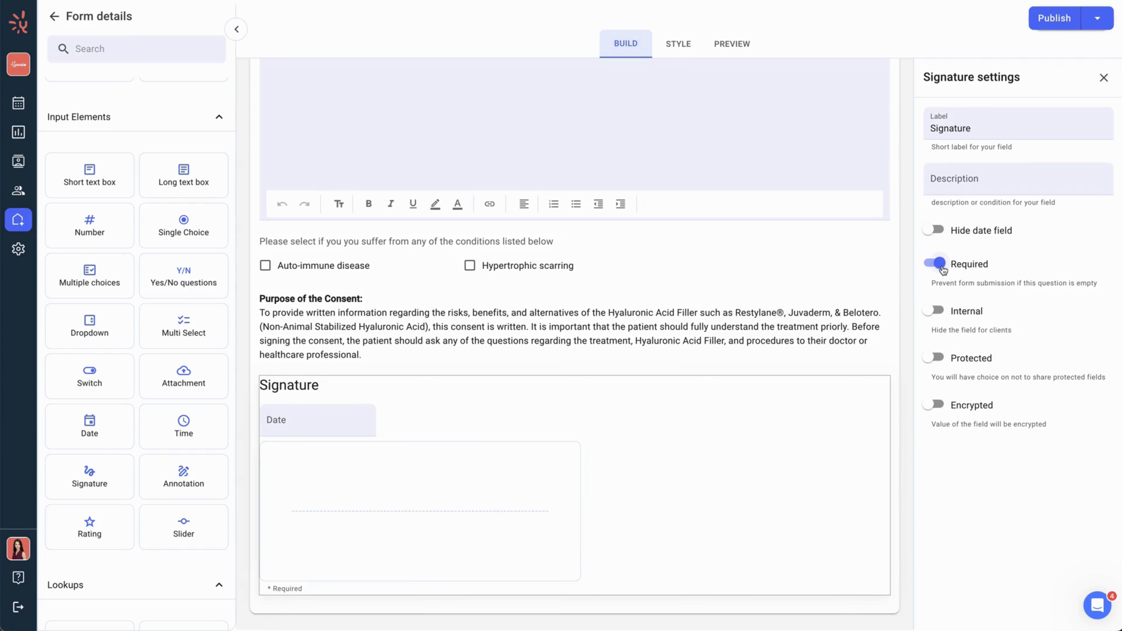
Step: Set the form's main color to the light periwinkle blue swatch in the form's style settings
click(683, 52)
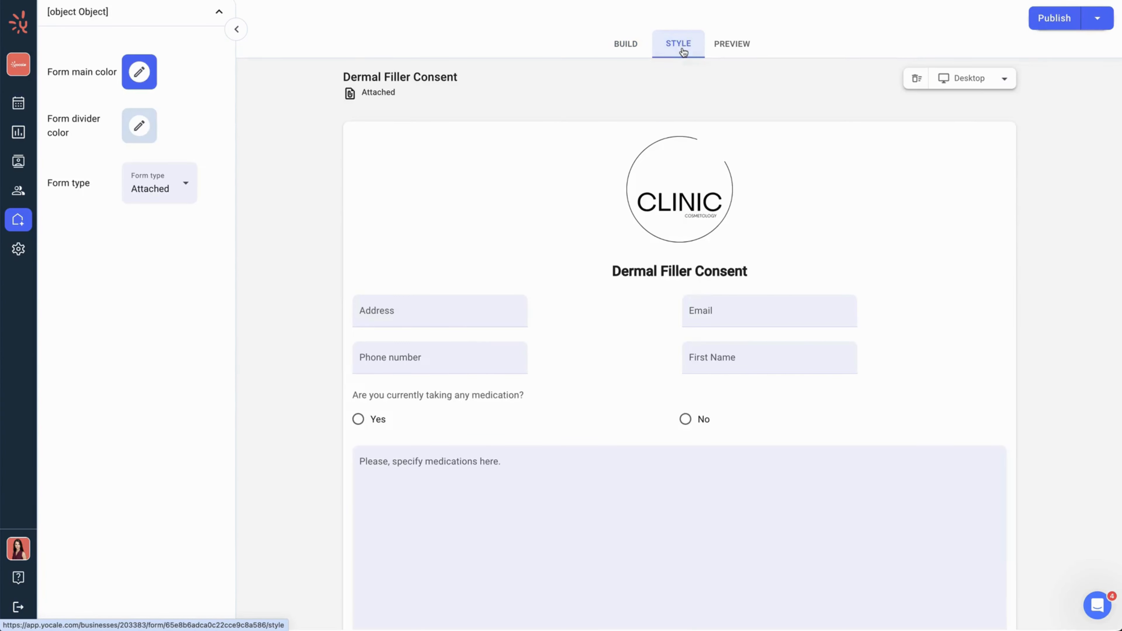
scroll(700, 132, down, 6)
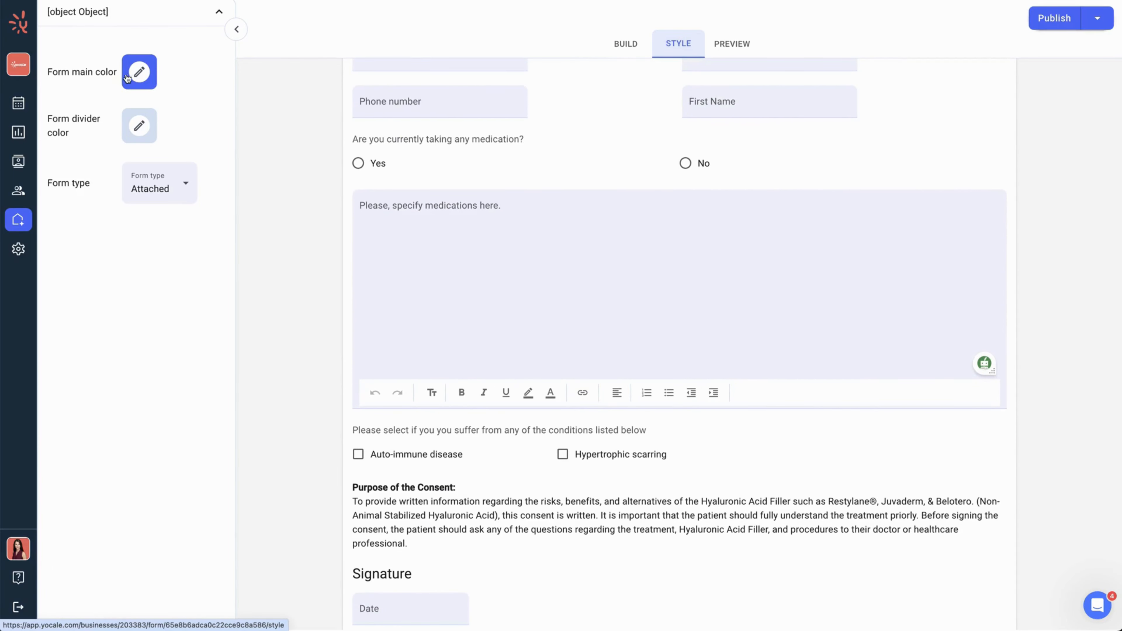
click(129, 76)
click(162, 172)
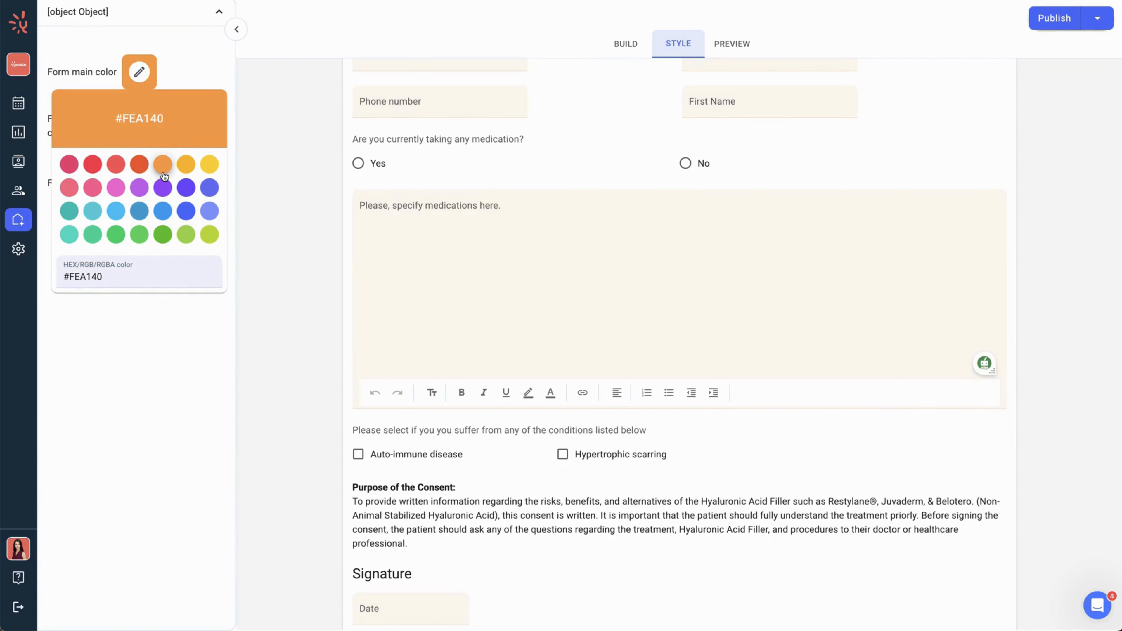
click(209, 211)
Step: Preview the Dermal Filler Consent form down to its signature section and publish it
click(718, 46)
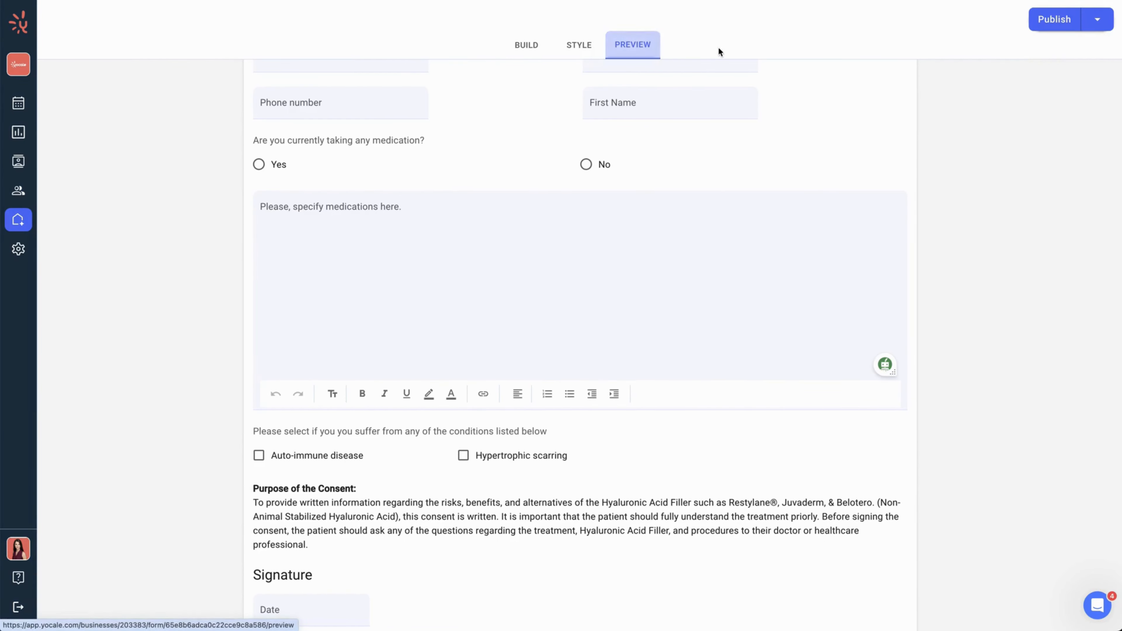
scroll(717, 142, down, 10)
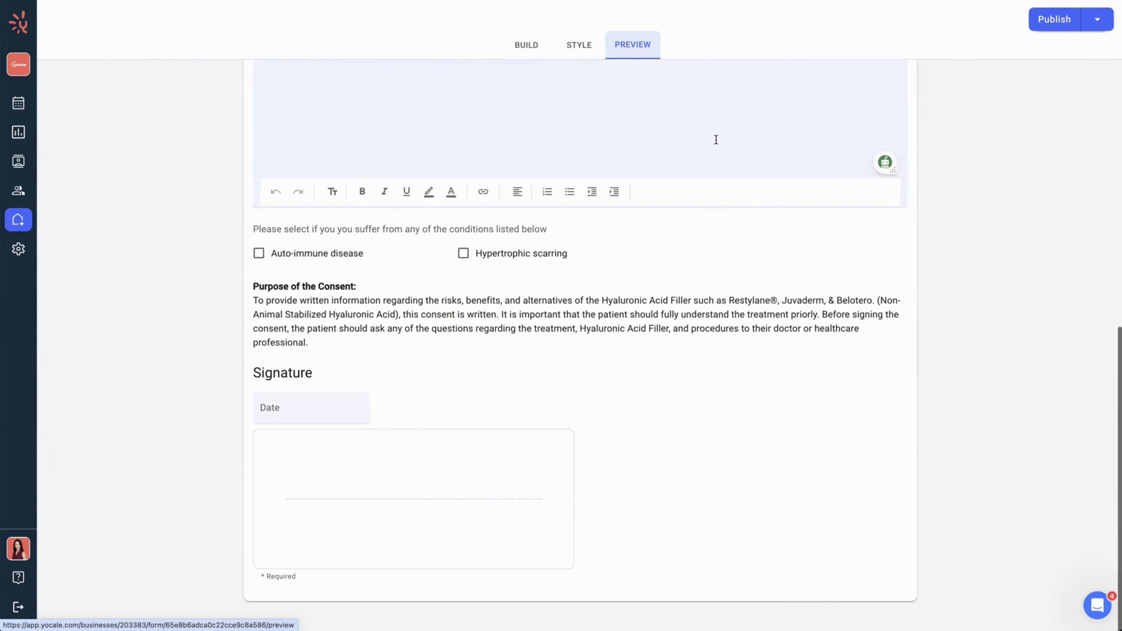
click(1044, 27)
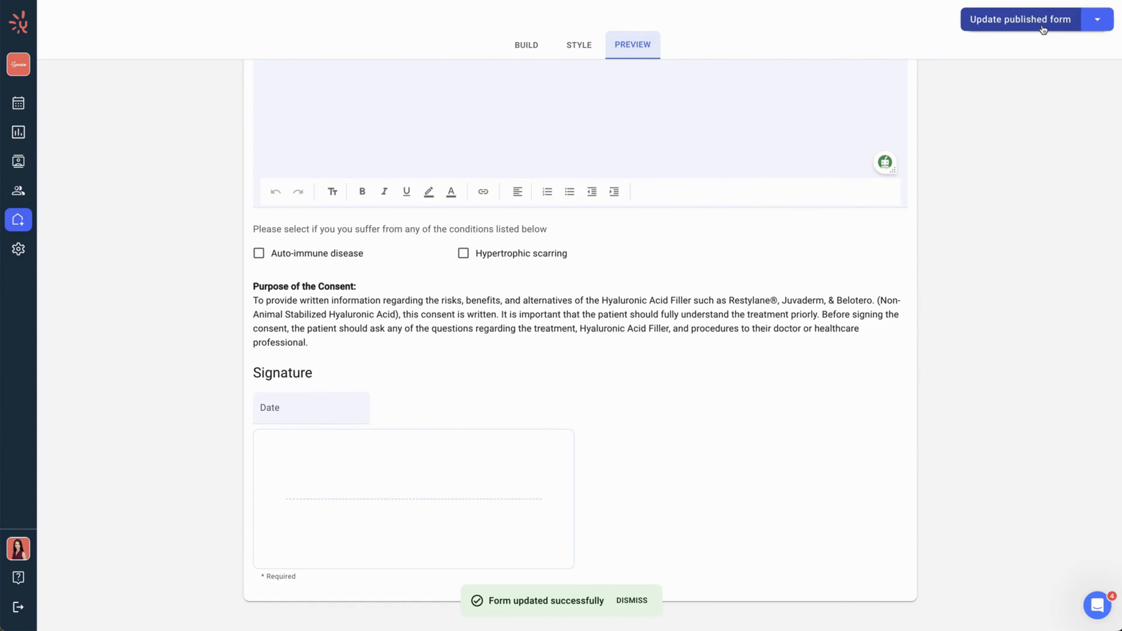
Step: Open the published Dermal Filler Consent form from the forms list and associate it with Service One and Service Three, saving the selection
mouse_move(18, 220)
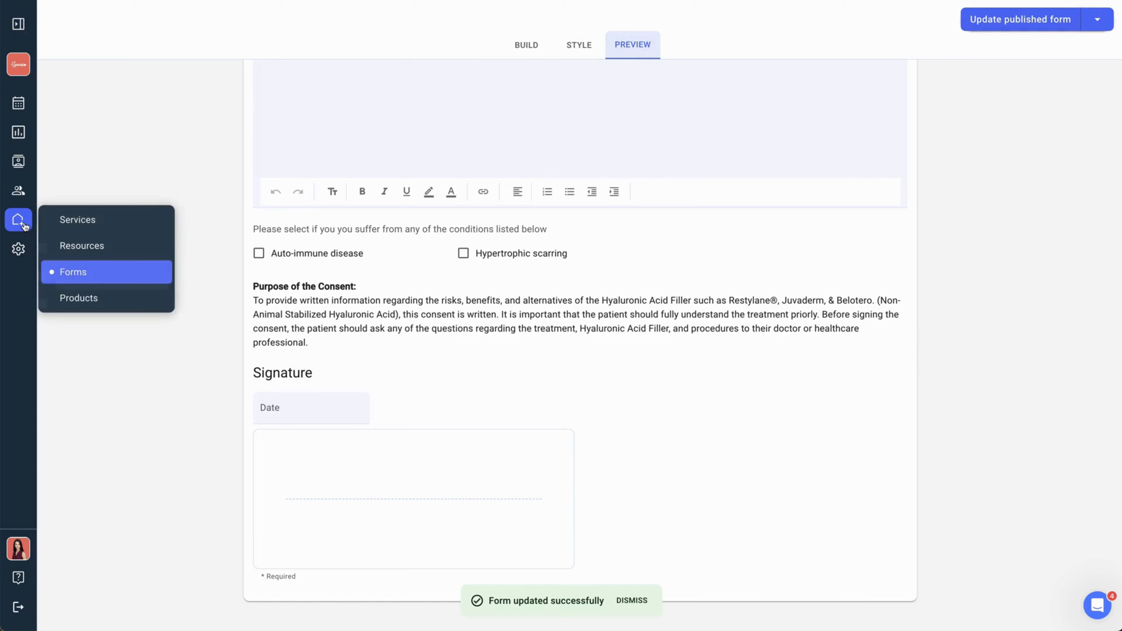
click(72, 273)
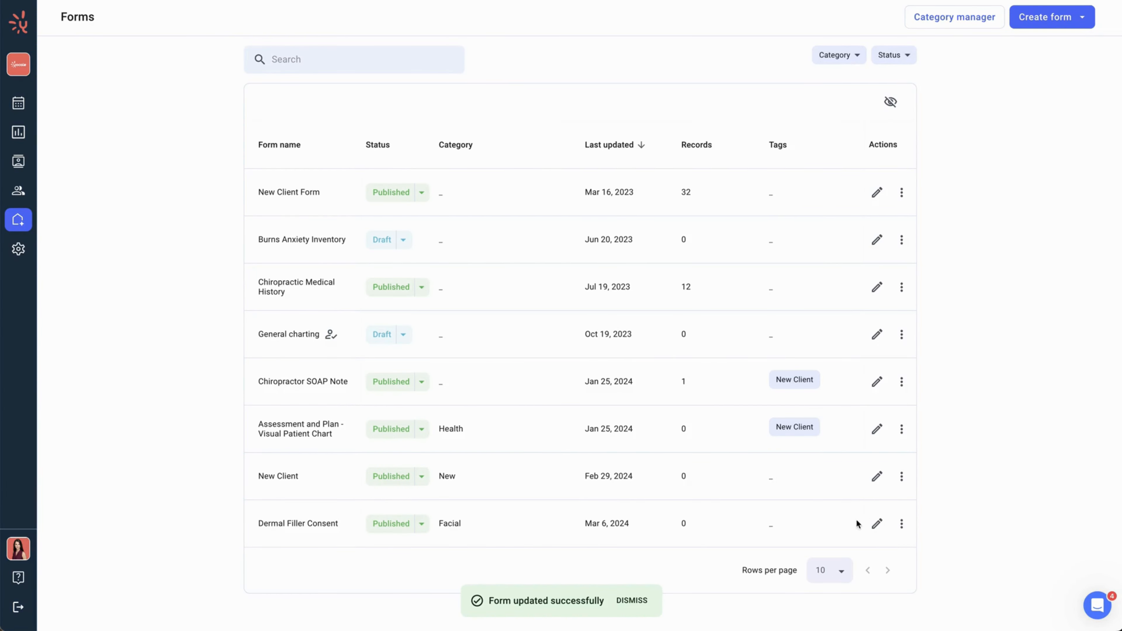
click(878, 525)
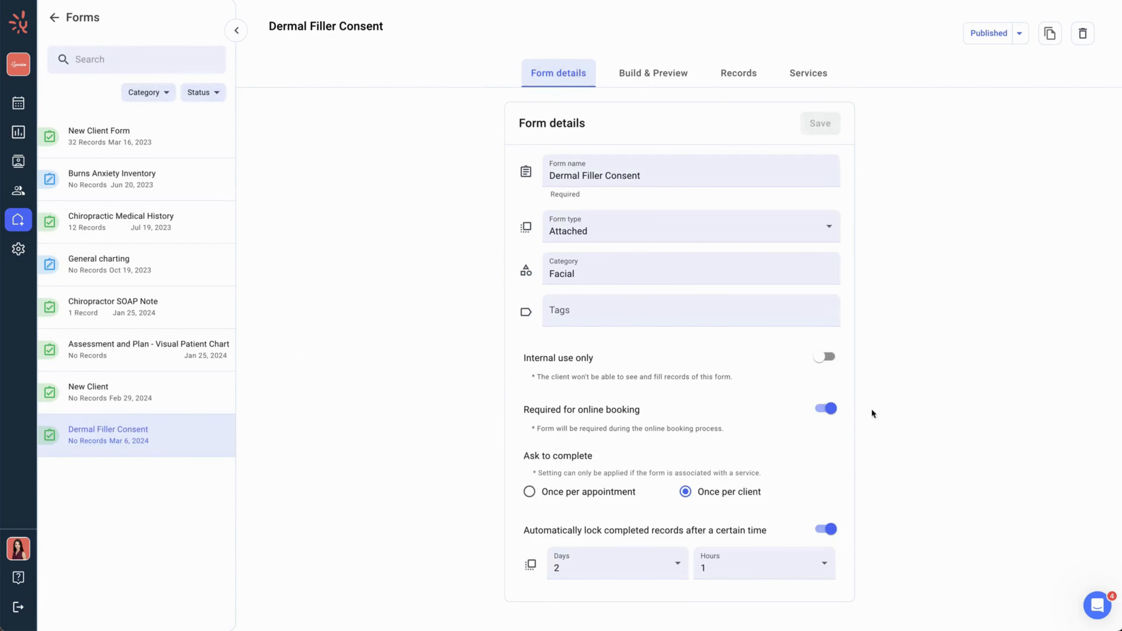
click(812, 84)
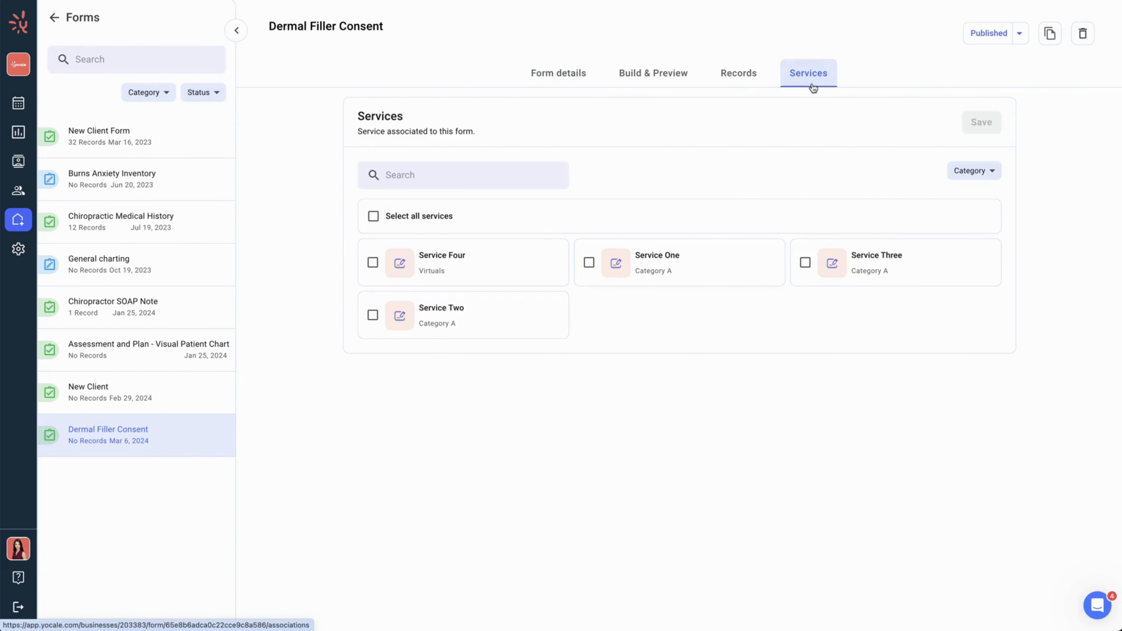
click(805, 262)
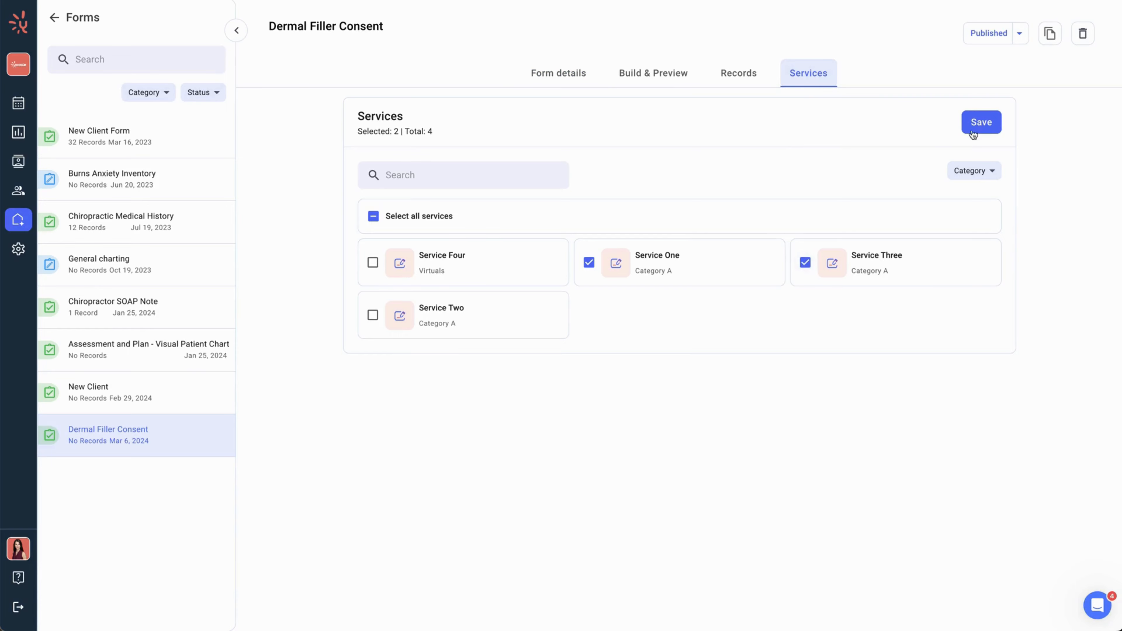
click(982, 123)
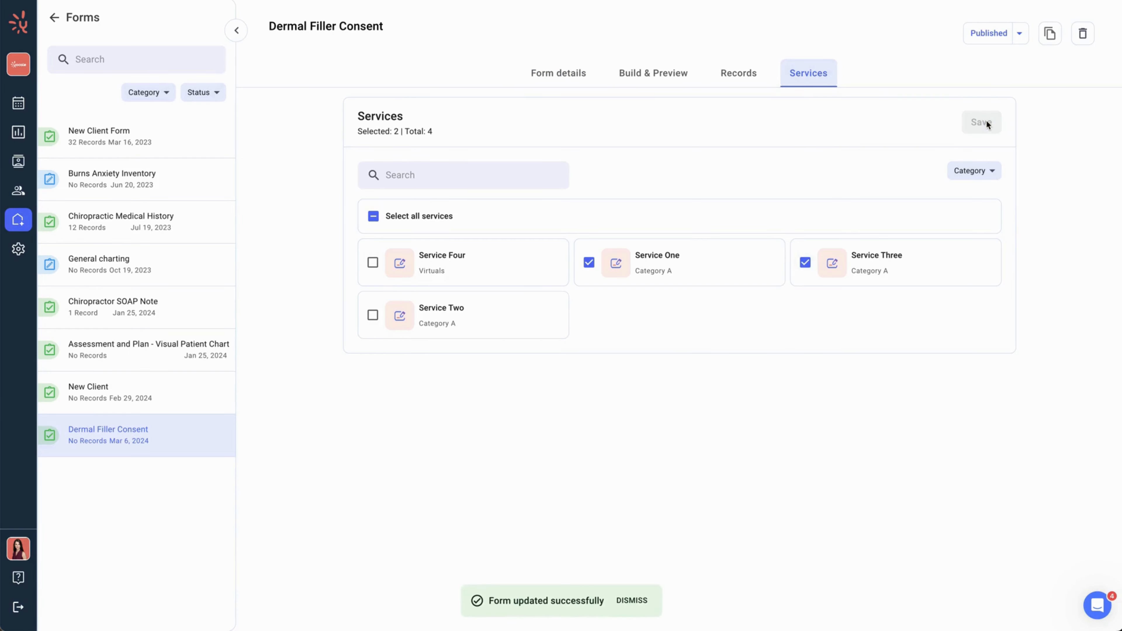
Step: View the form's records and duplicate the form under the name "Dermal Filler Consent -b"
click(760, 83)
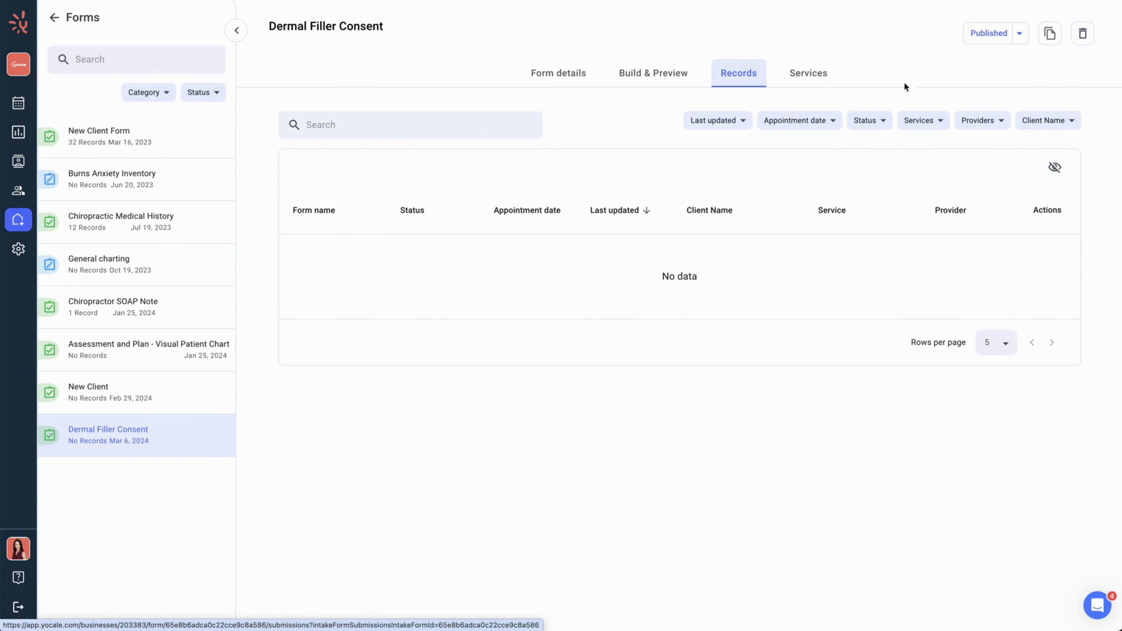
click(1051, 34)
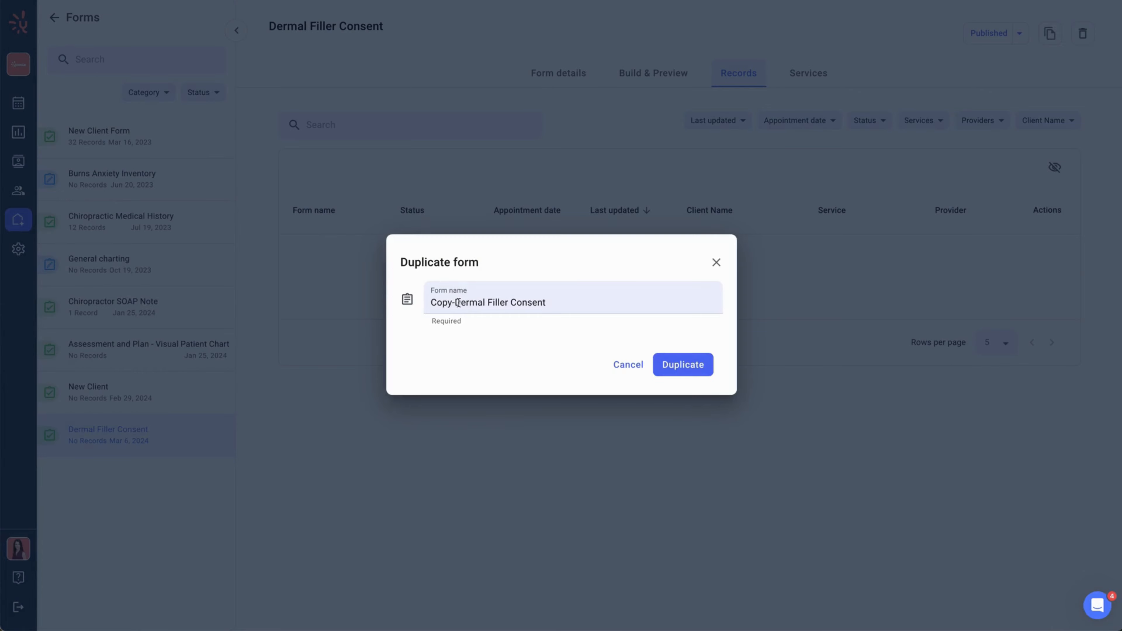
drag(458, 303, 429, 303)
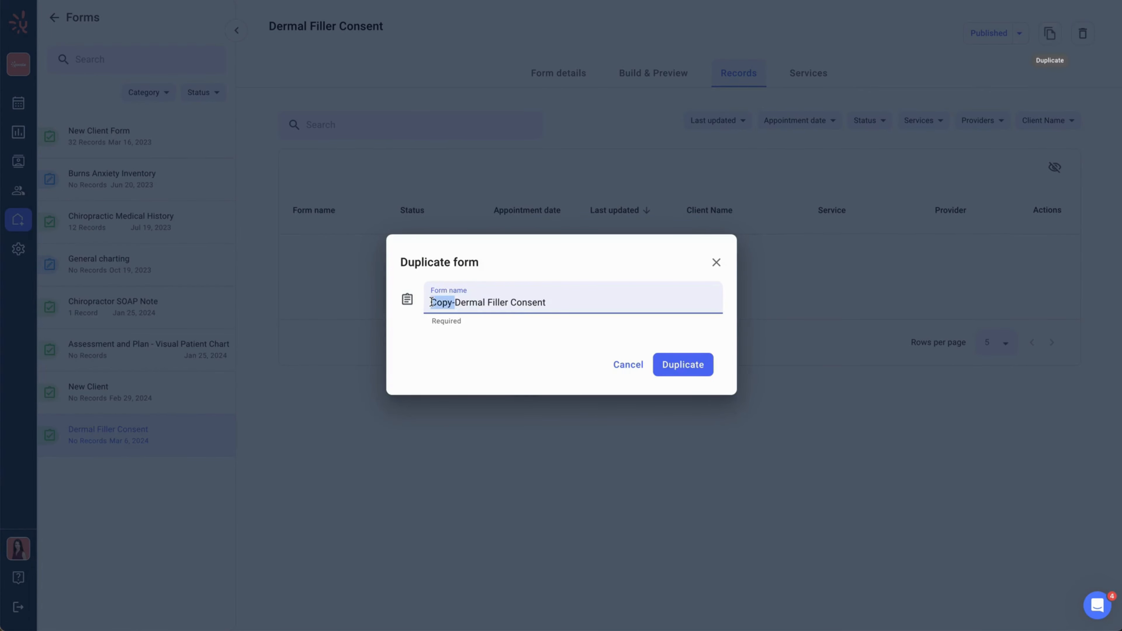
key(BackSpace)
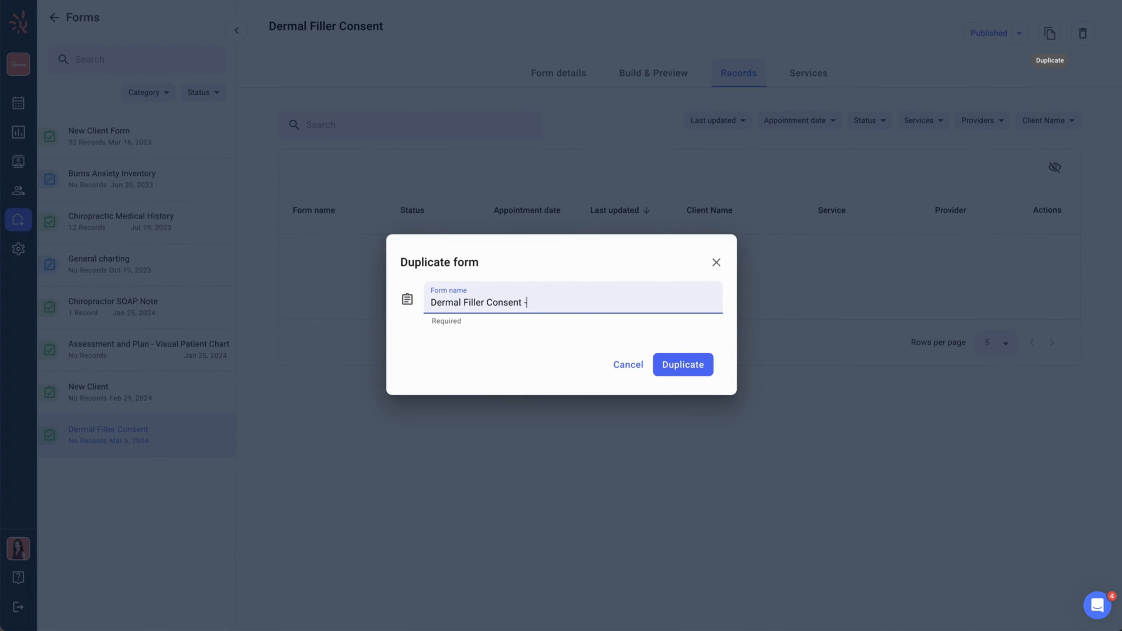
click(675, 363)
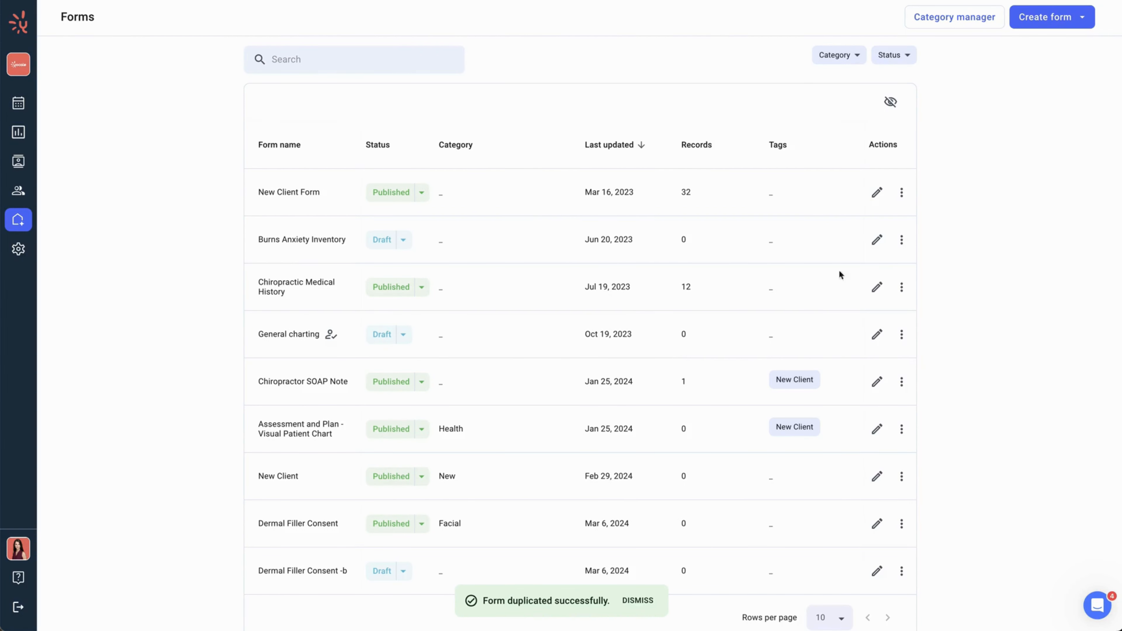
Step: Remove the draft form "Dermal Filler Consent -b" from the forms list, confirming the removal
scroll(924, 283, down, 1)
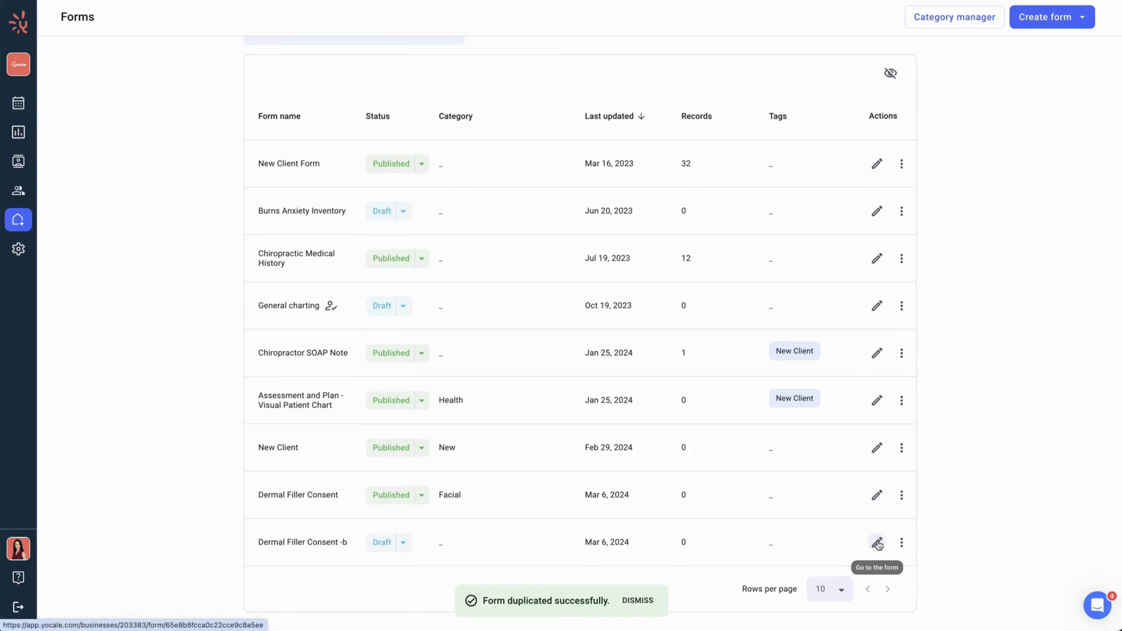
click(902, 543)
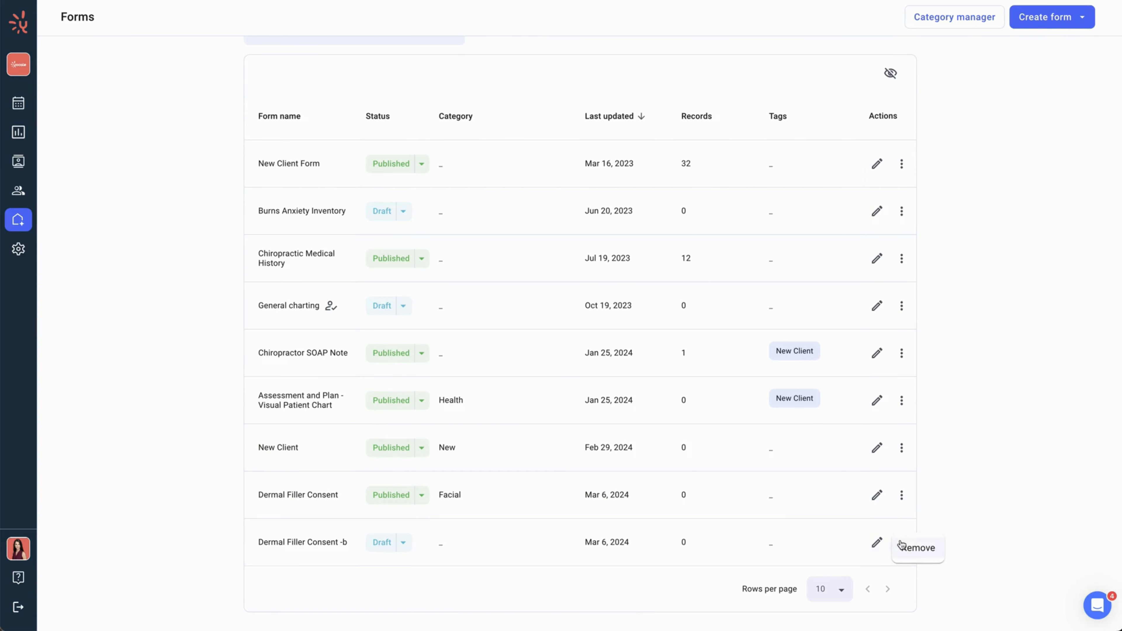
click(914, 548)
click(695, 353)
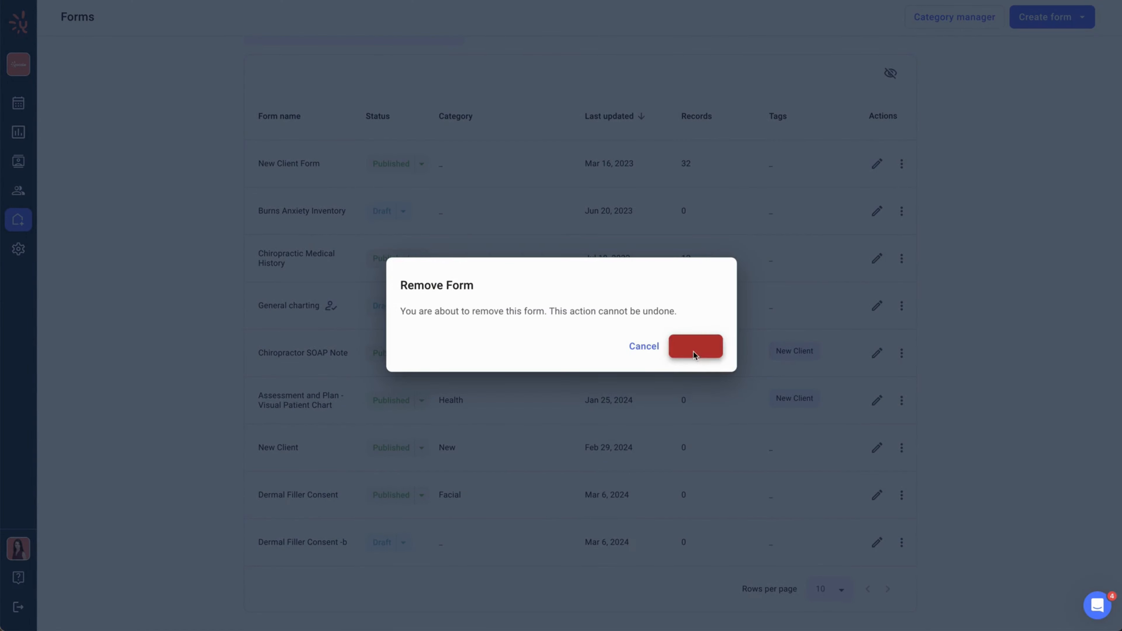